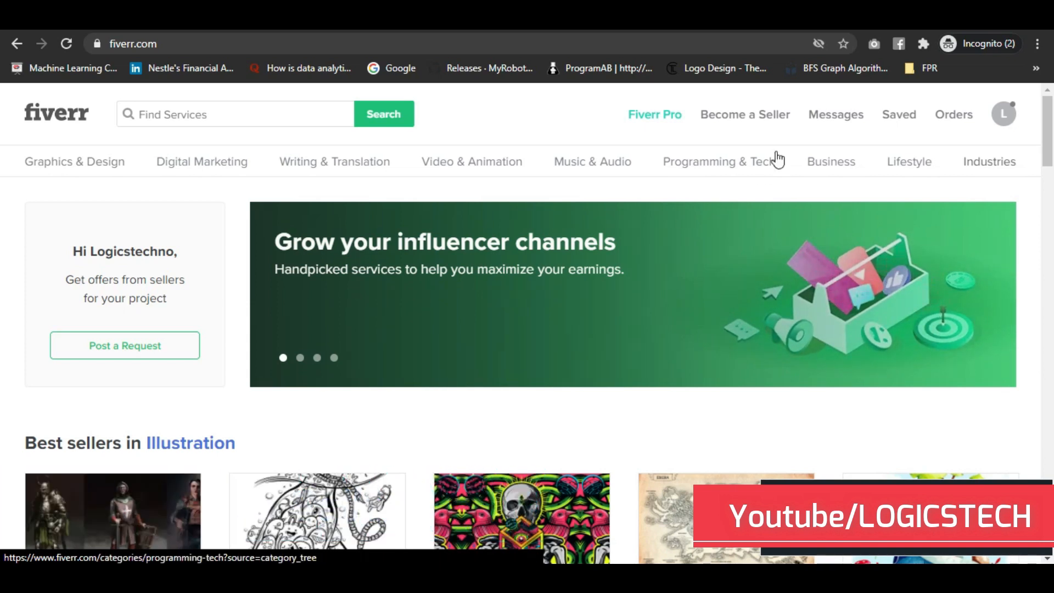
- Open the Become a Seller landing page and read down to the Q&A section
click(762, 125)
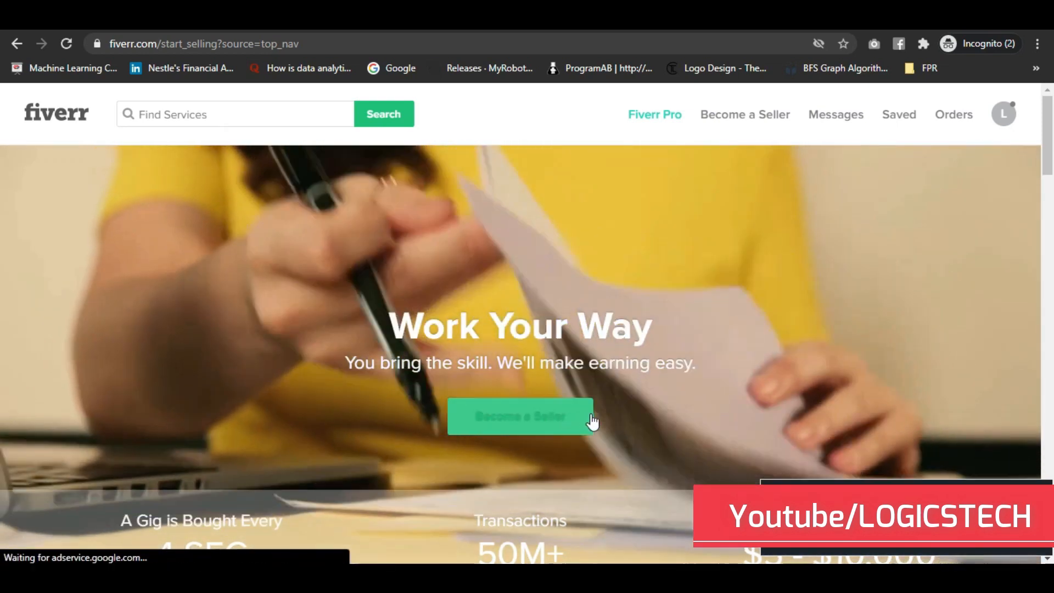
scroll(593, 424, down, 3)
scroll(579, 374, down, 4)
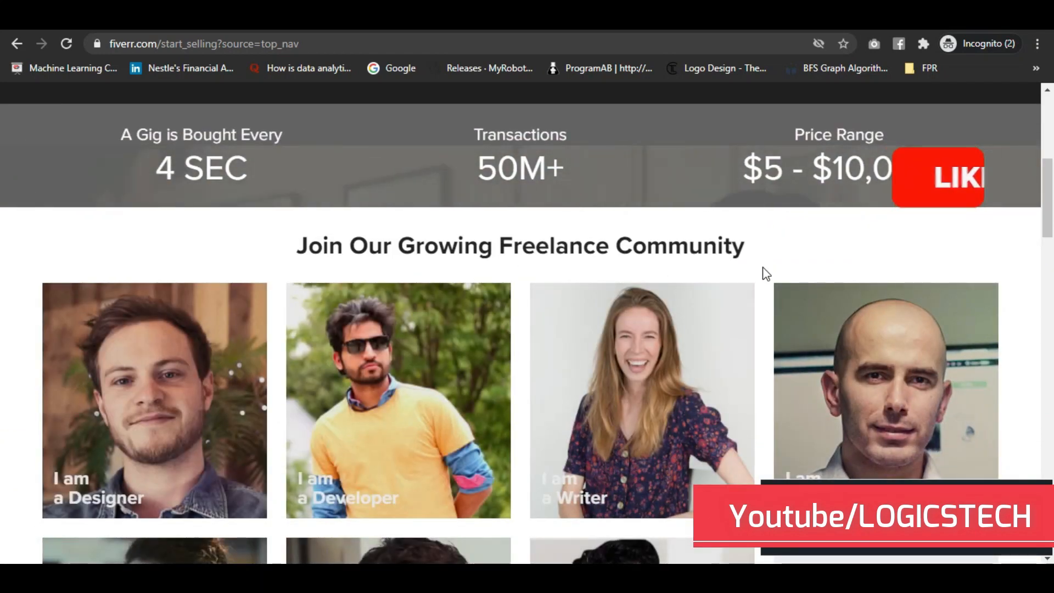
scroll(495, 383, down, 11)
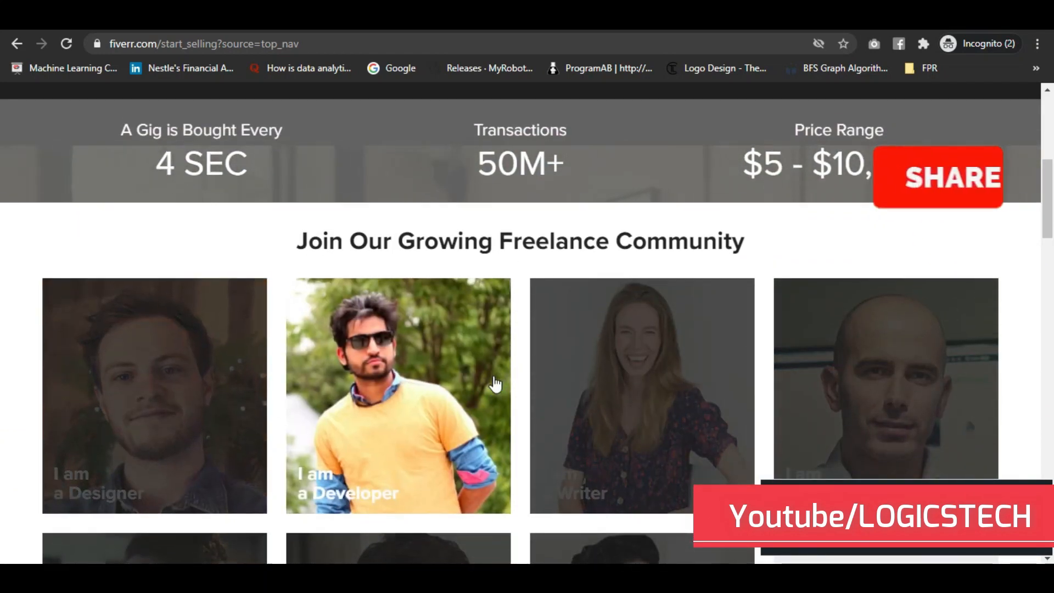
scroll(495, 379, up, 4)
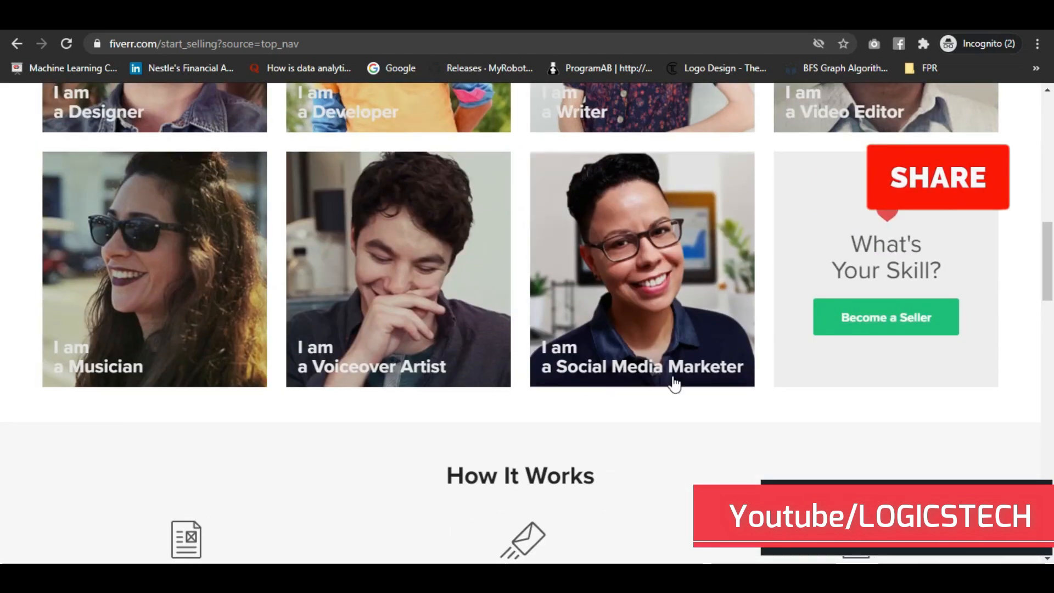
scroll(520, 394, down, 4)
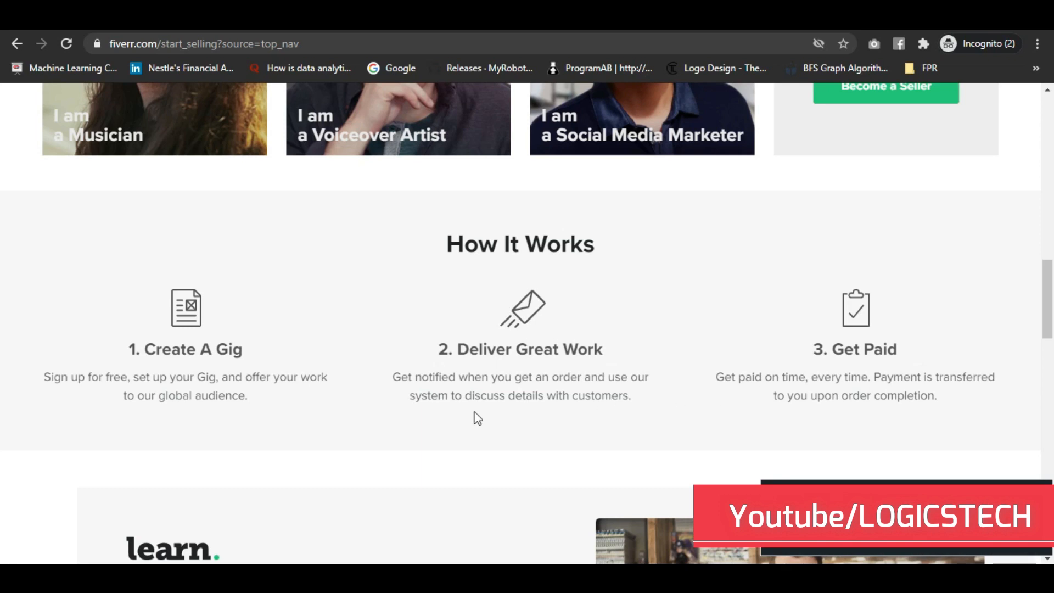
scroll(597, 392, down, 7)
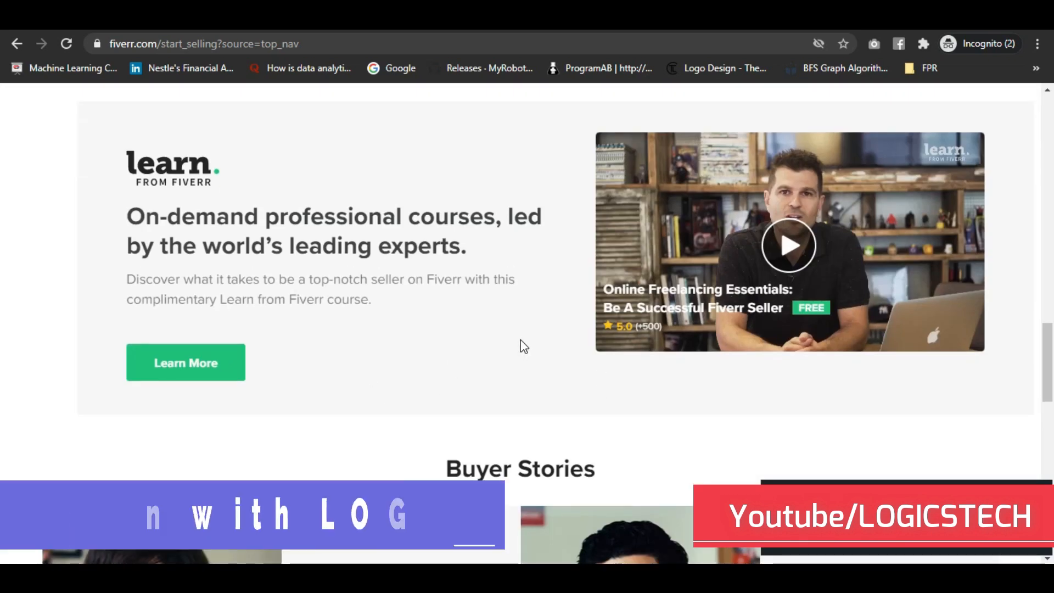
scroll(523, 344, down, 5)
scroll(523, 339, down, 1)
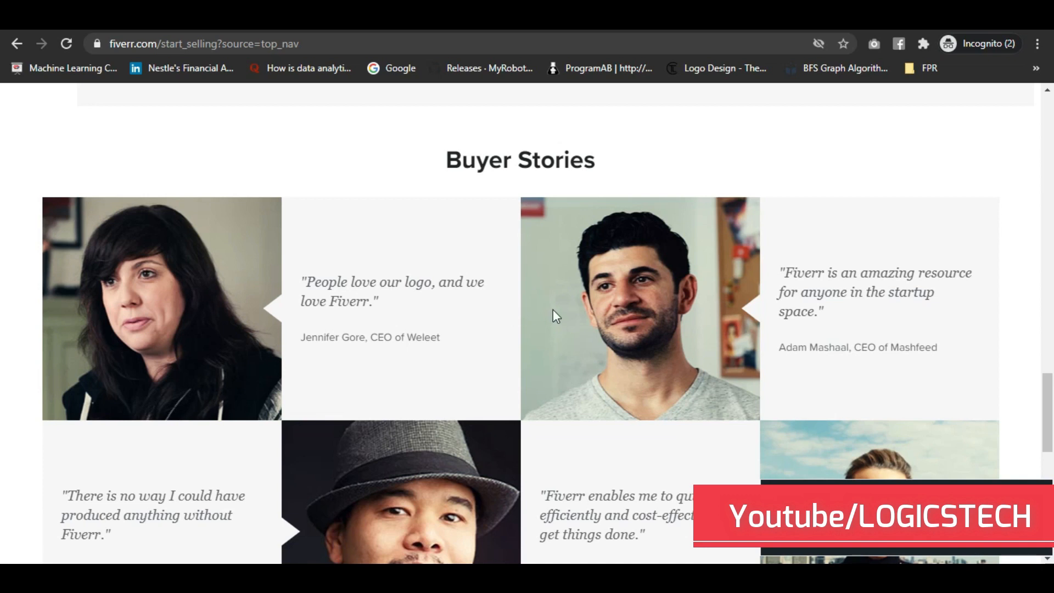
scroll(555, 309, down, 8)
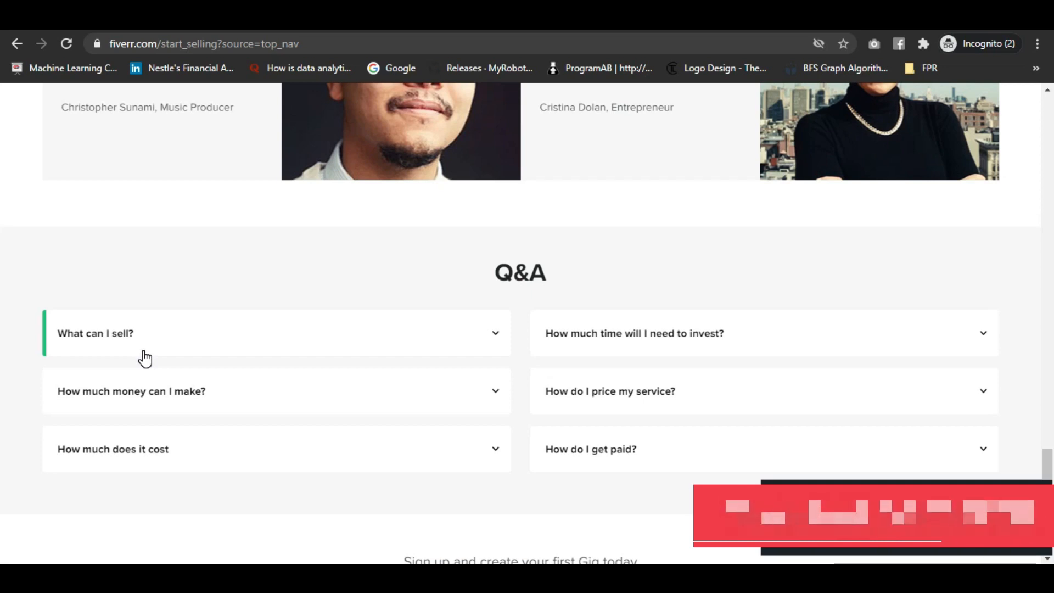
scroll(366, 360, down, 3)
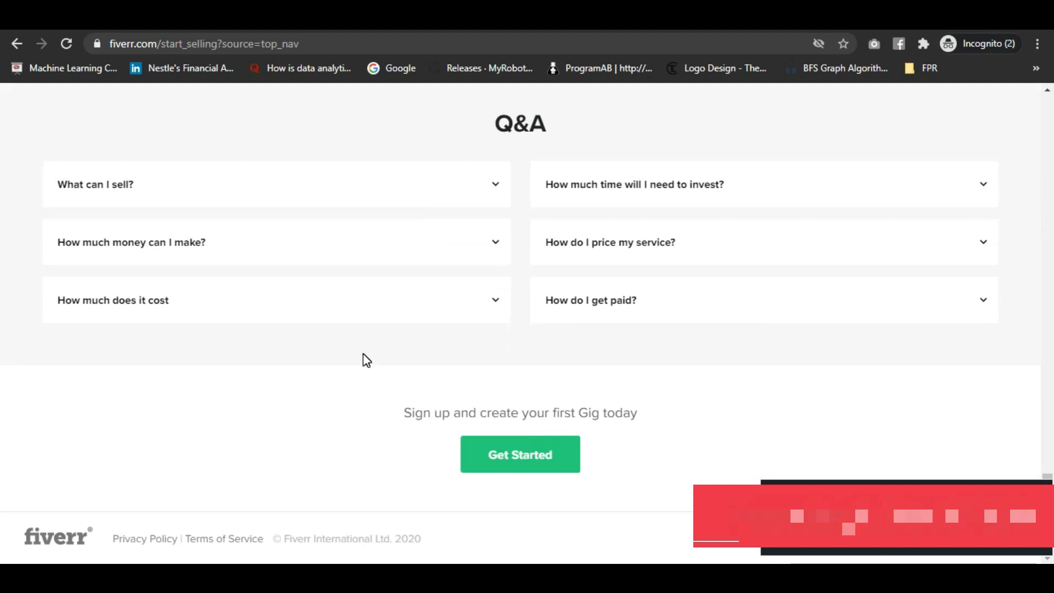
scroll(363, 354, up, 20)
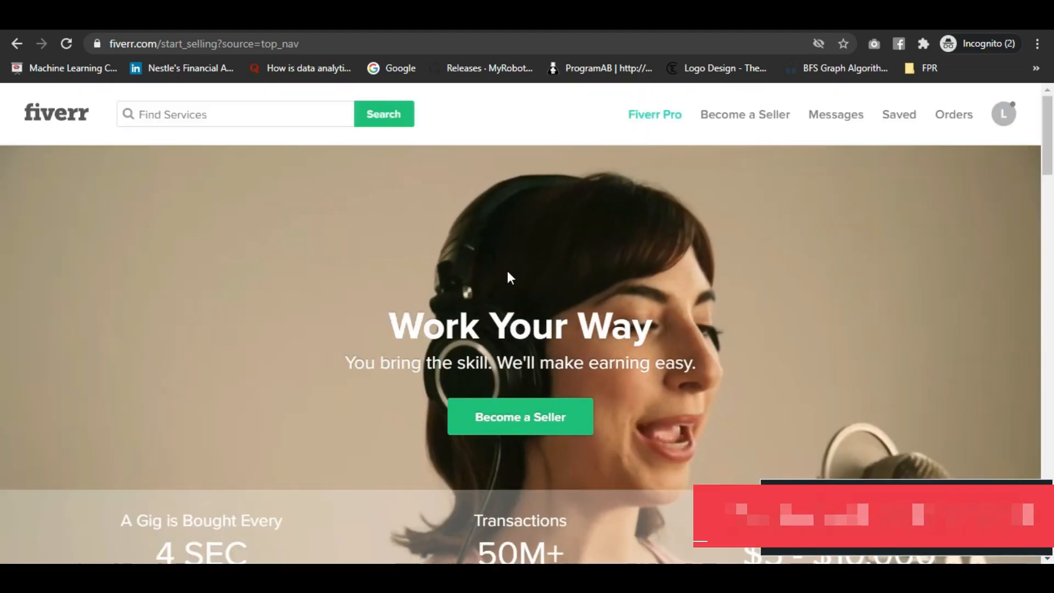
- Start seller onboarding and continue past the overview, do's and don'ts pages
click(760, 117)
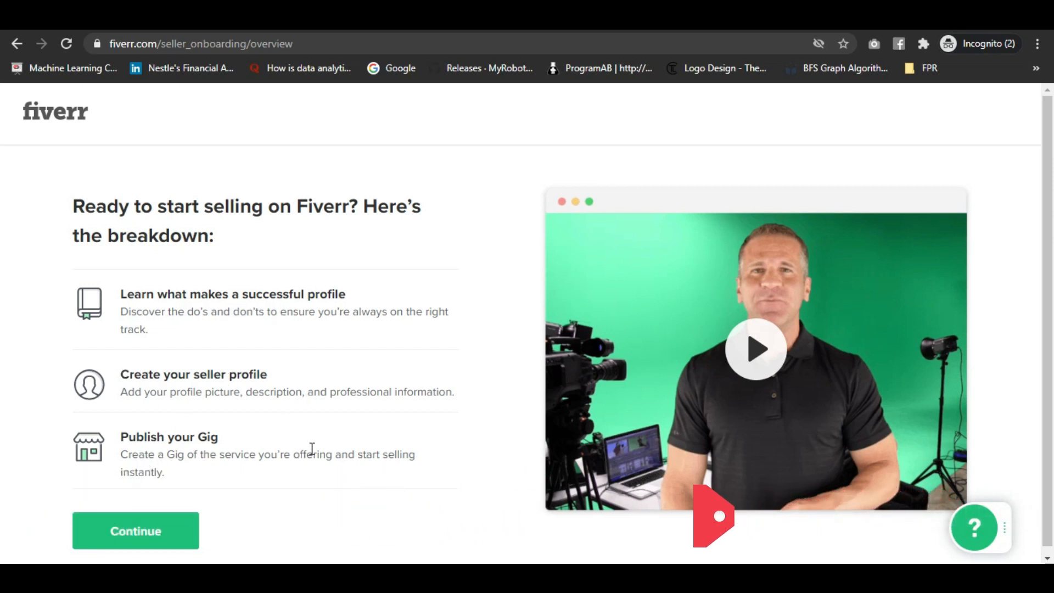
click(136, 531)
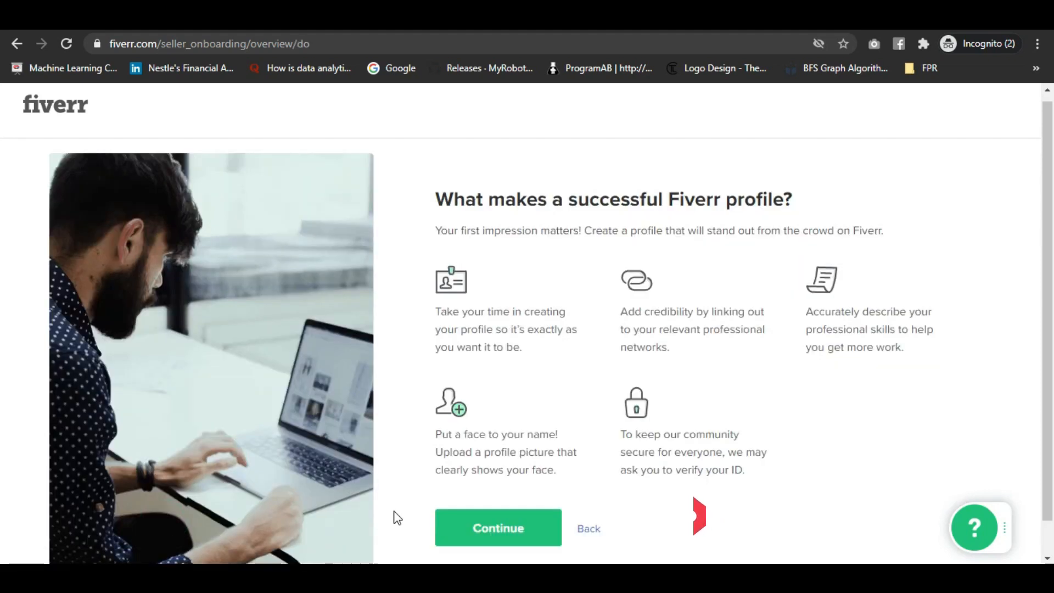
click(450, 526)
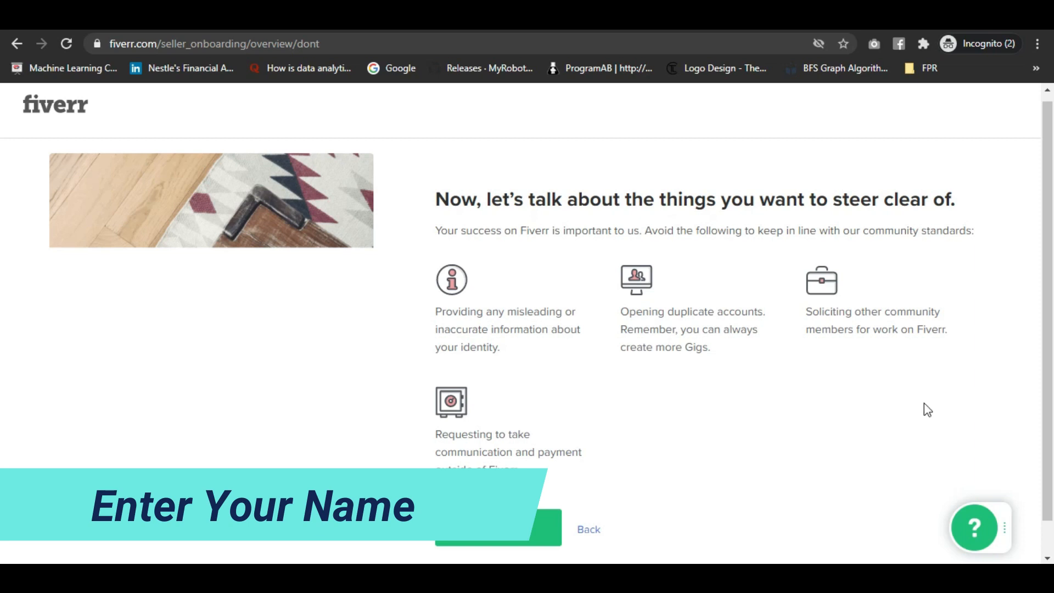
click(505, 544)
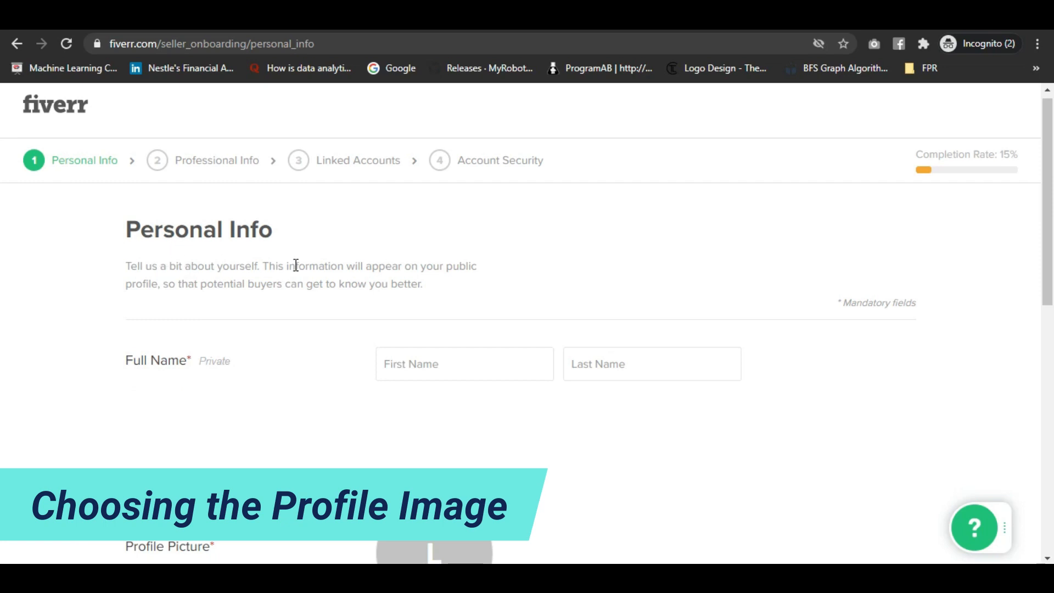
- Enter the seller's first and last name, correcting a typo in the last name
click(411, 367)
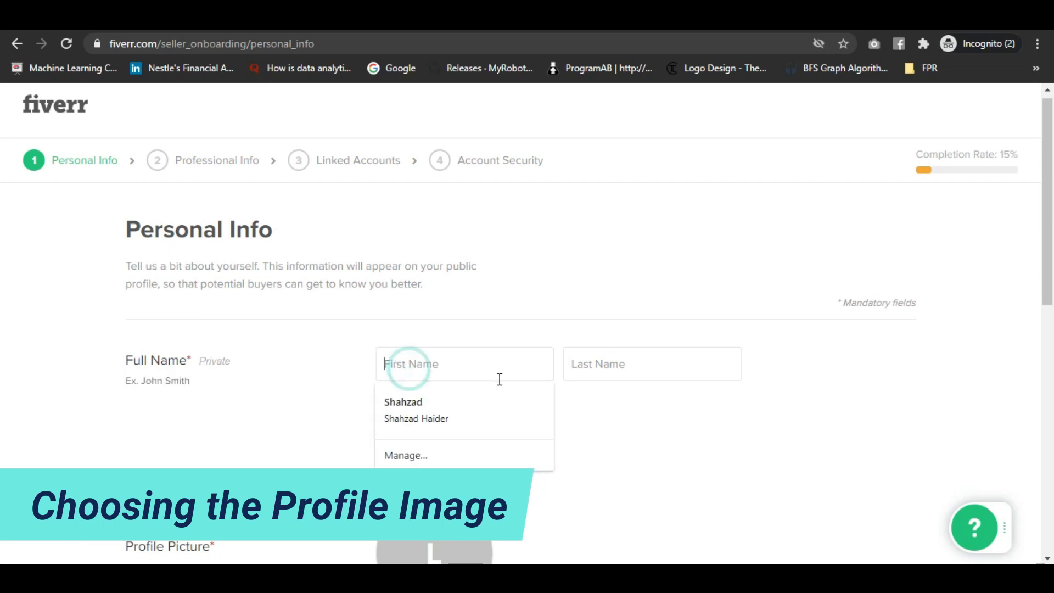
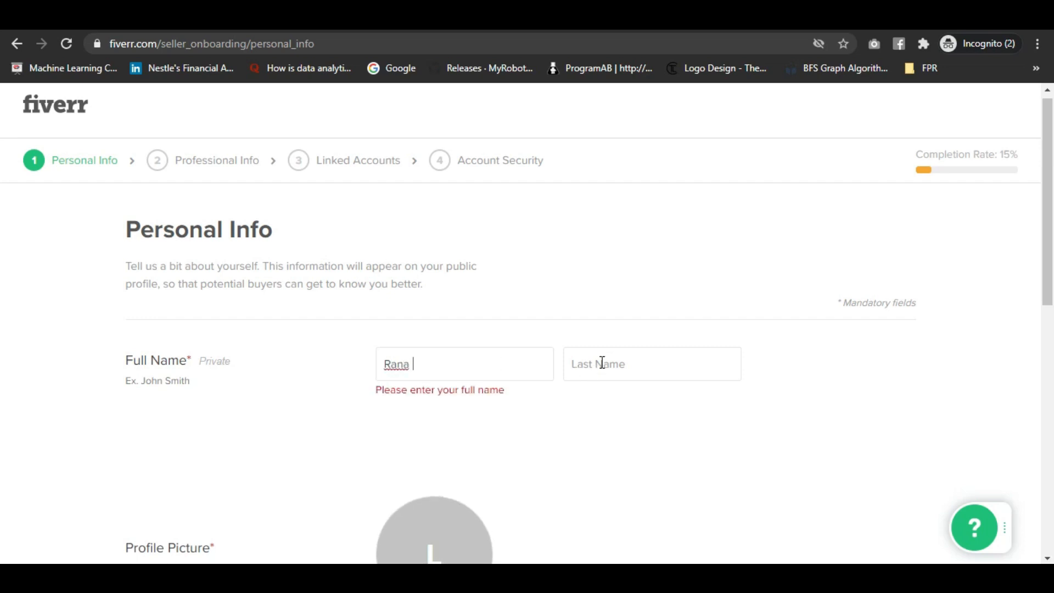
click(603, 363)
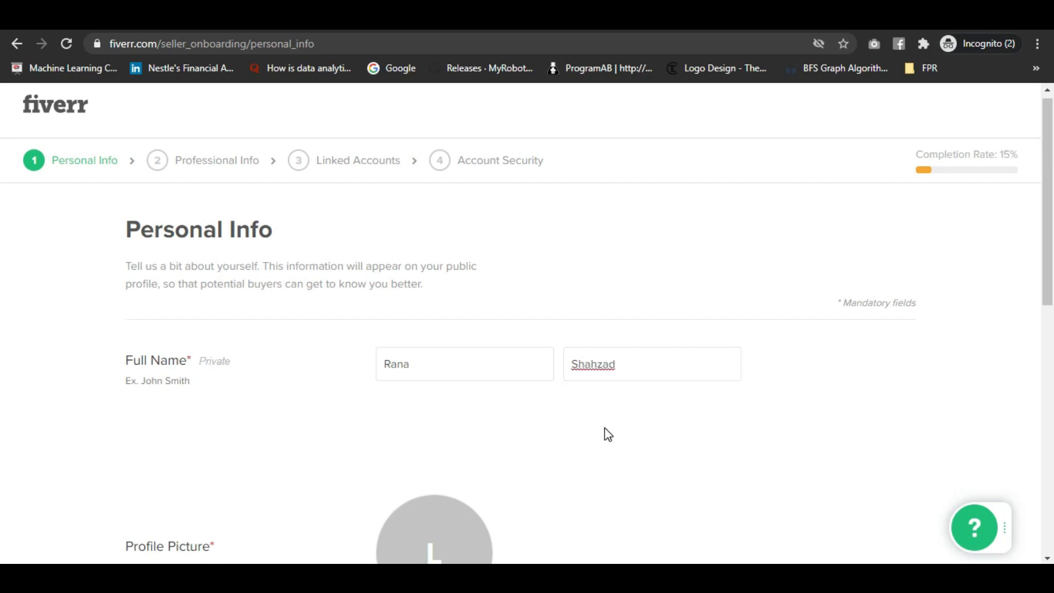
scroll(605, 427, down, 3)
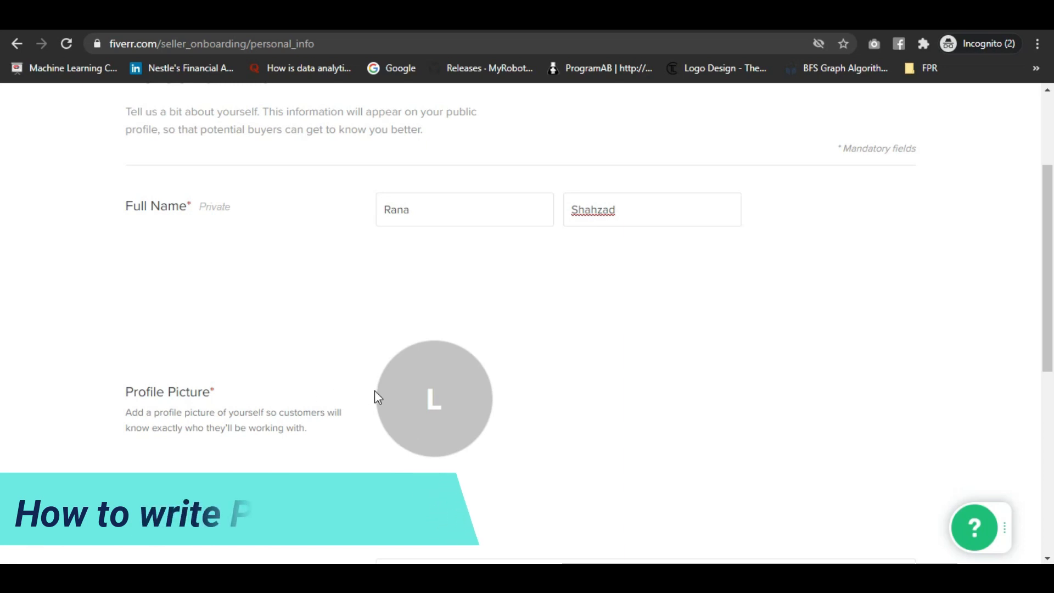
- Upload the Logics Tech logo from the Desktop as the profile picture
click(427, 403)
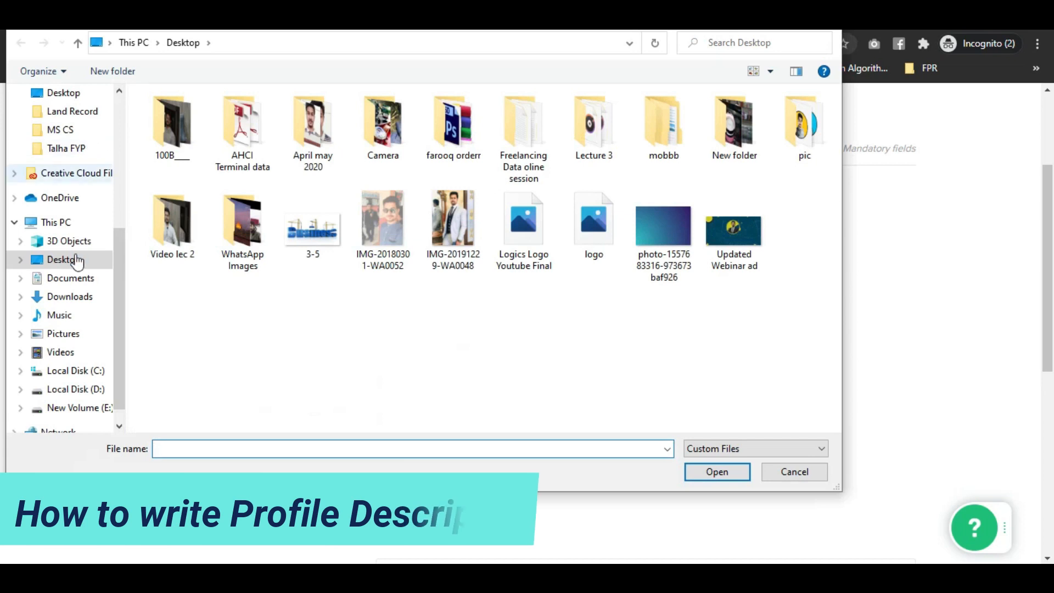
click(83, 257)
double_click(579, 225)
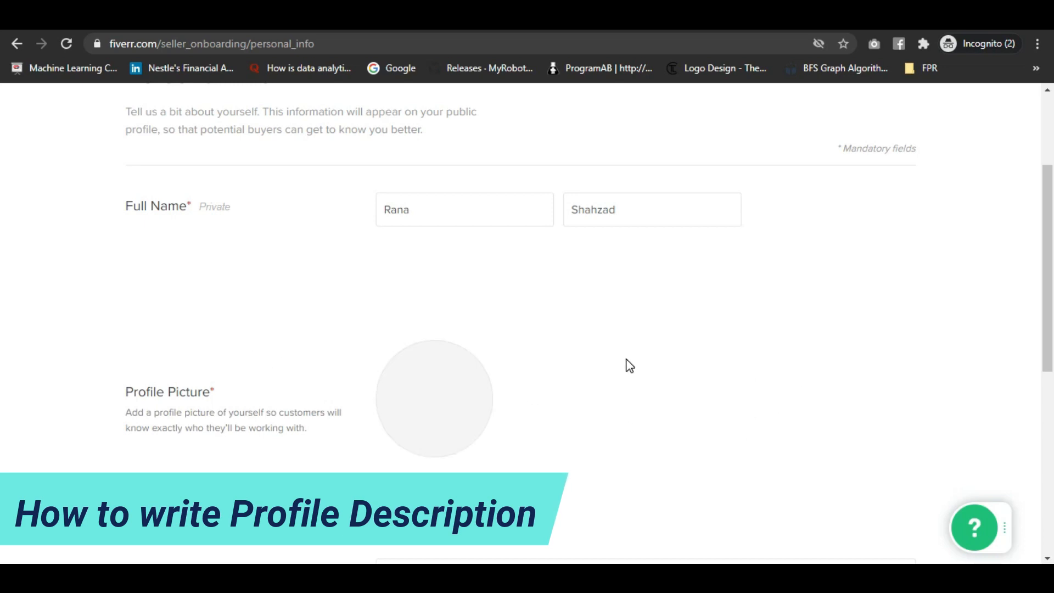
scroll(625, 383, down, 2)
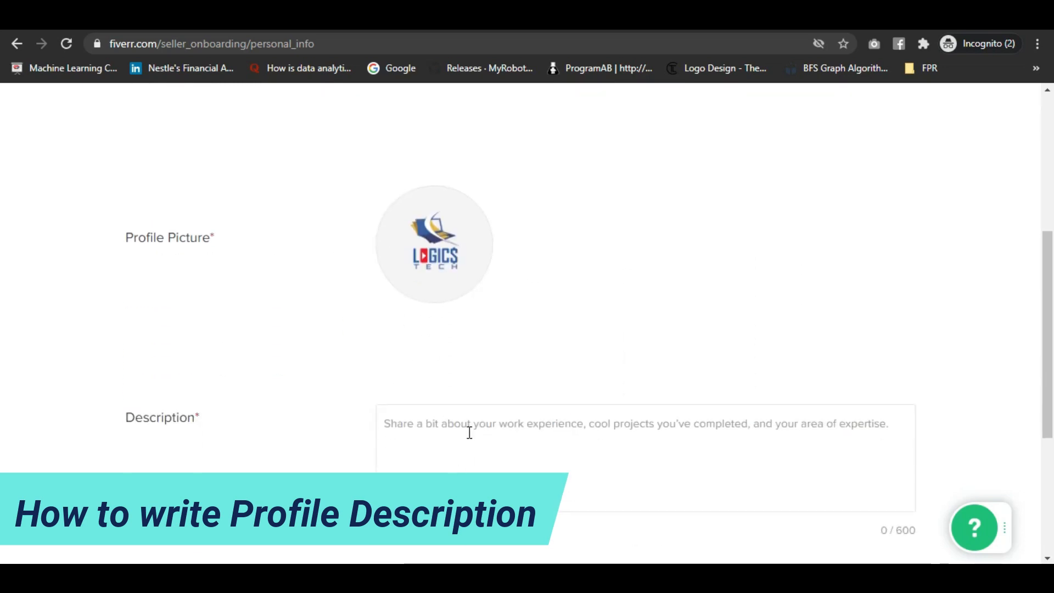
scroll(469, 431, down, 3)
click(481, 315)
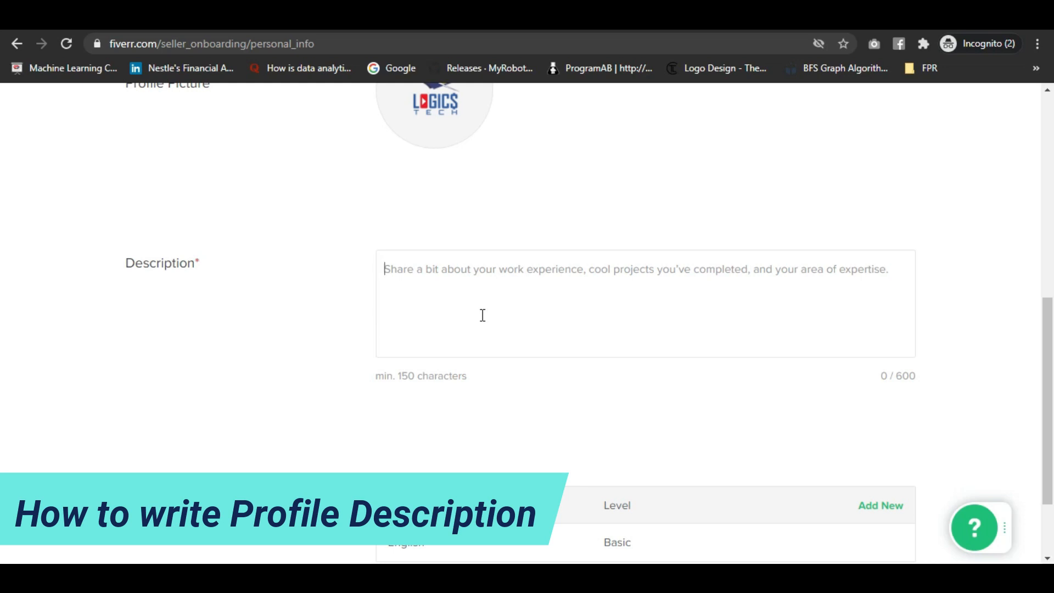
click(483, 316)
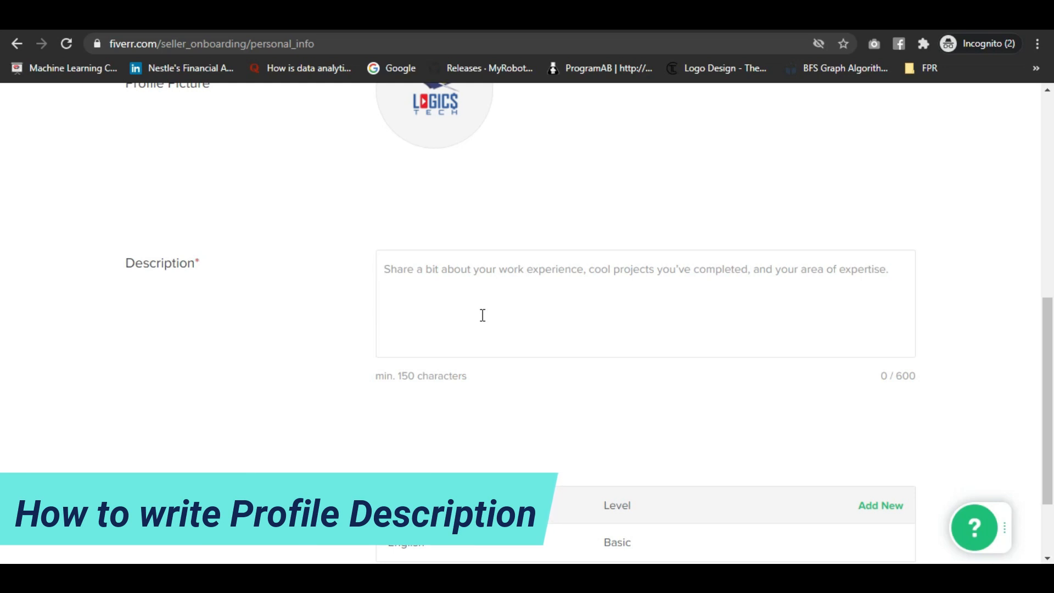
- Paste the prepared self-introduction into the empty Description box
click(483, 315)
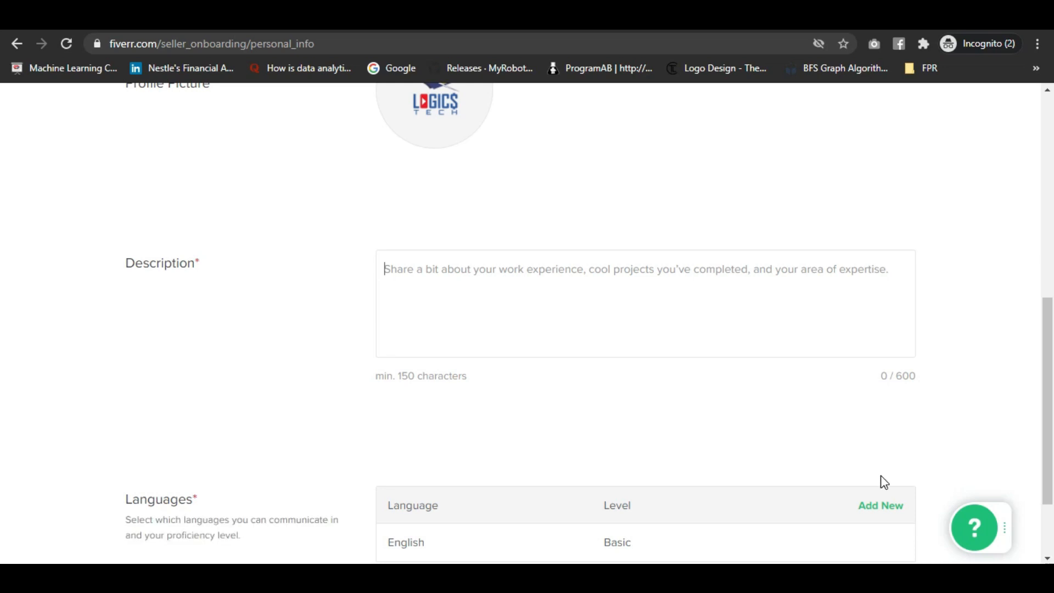
key(ctrl+v)
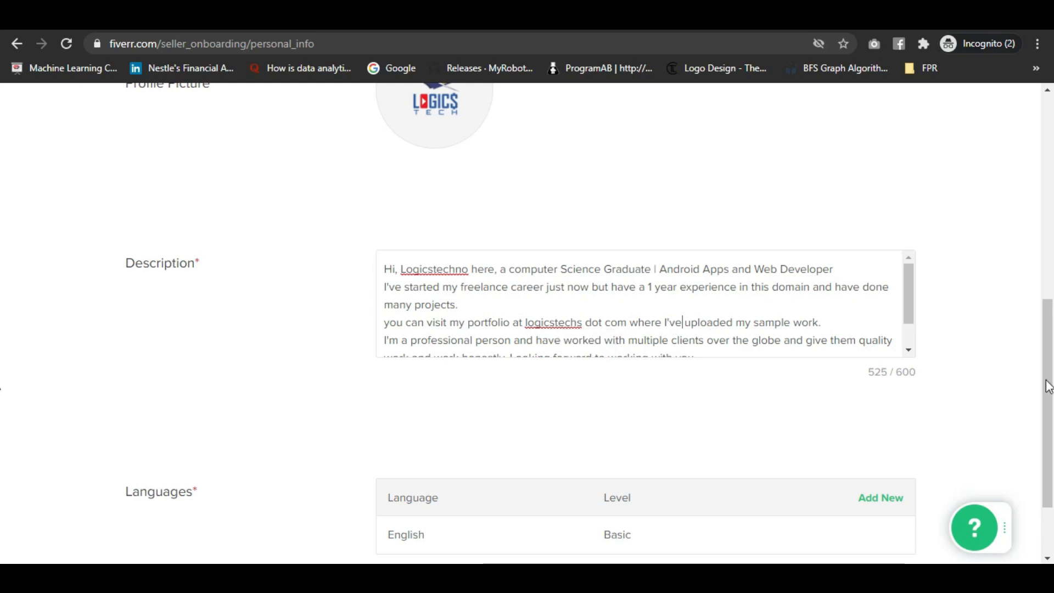
- Scroll the Description to check the end of the 525-character introduction
scroll(739, 295, down, 2)
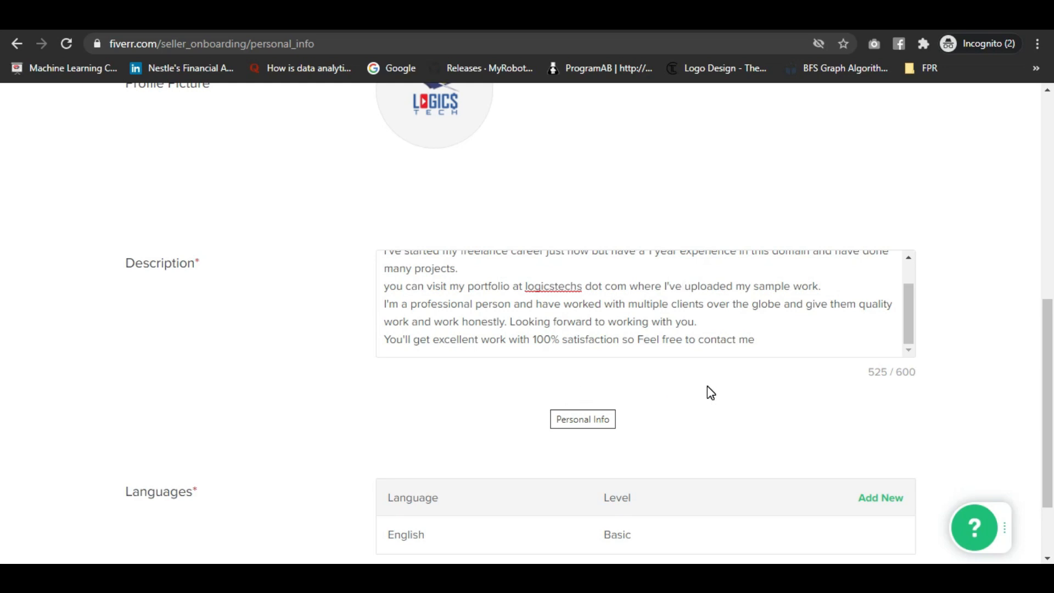
- Change the English language proficiency from Basic to Fluent
scroll(707, 390, down, 2)
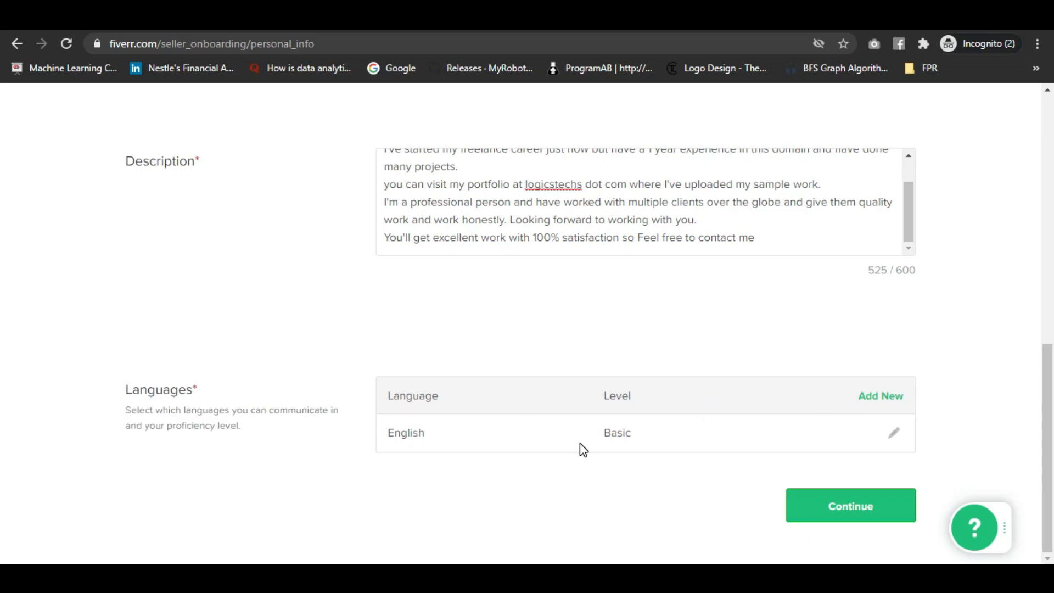
click(894, 433)
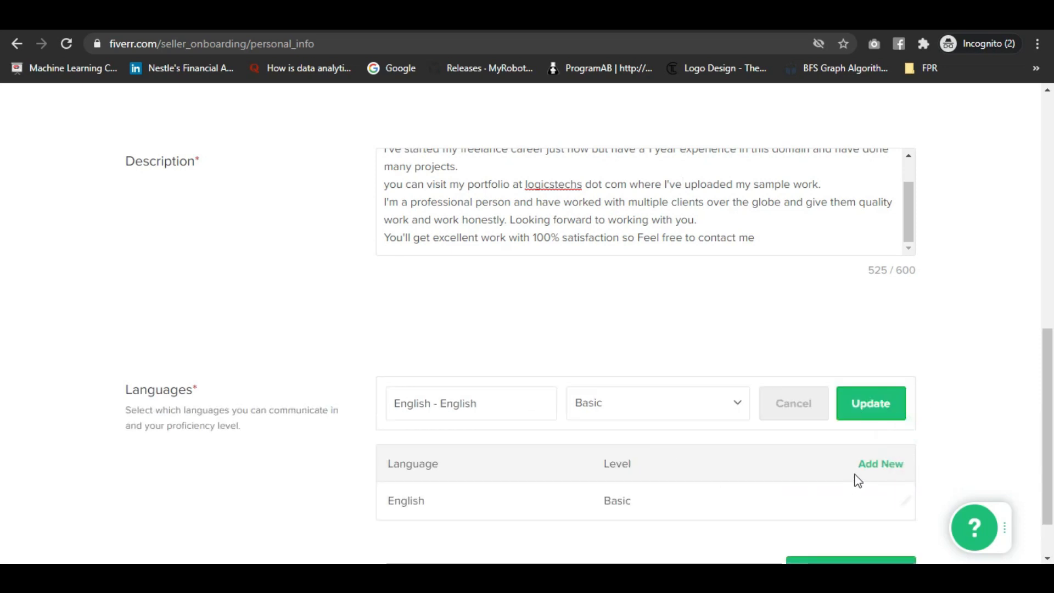
click(892, 506)
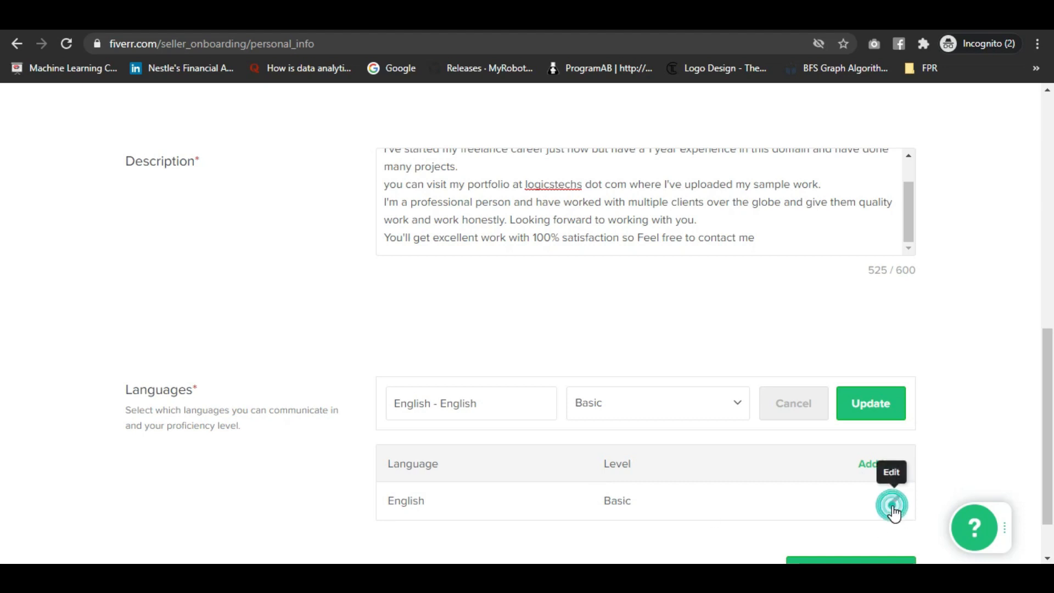
scroll(894, 511, down, 1)
click(654, 335)
click(612, 440)
click(866, 345)
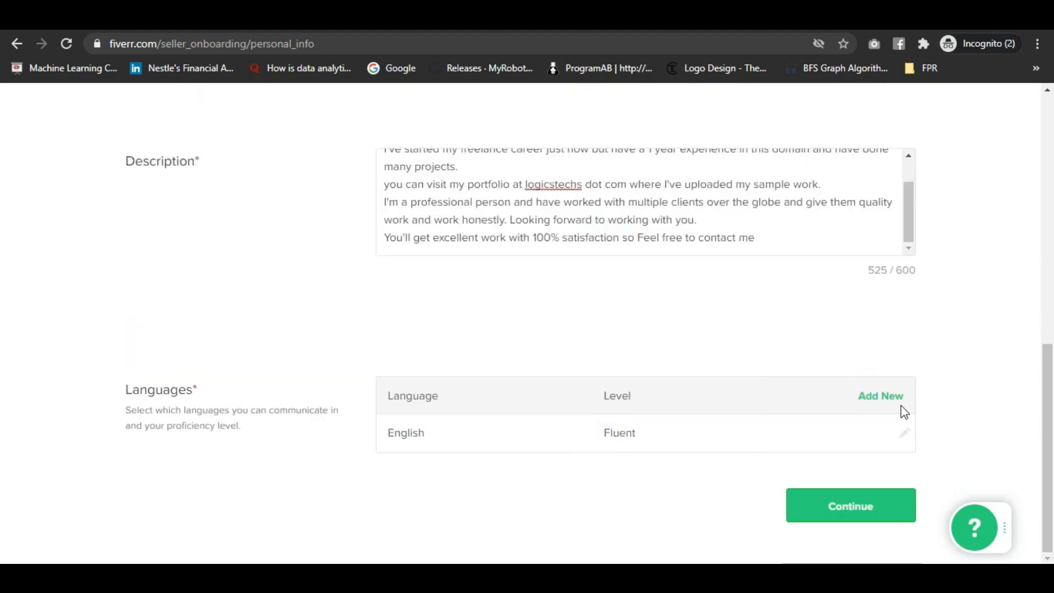
- Add Urdu as a language with Fluent proficiency
click(881, 397)
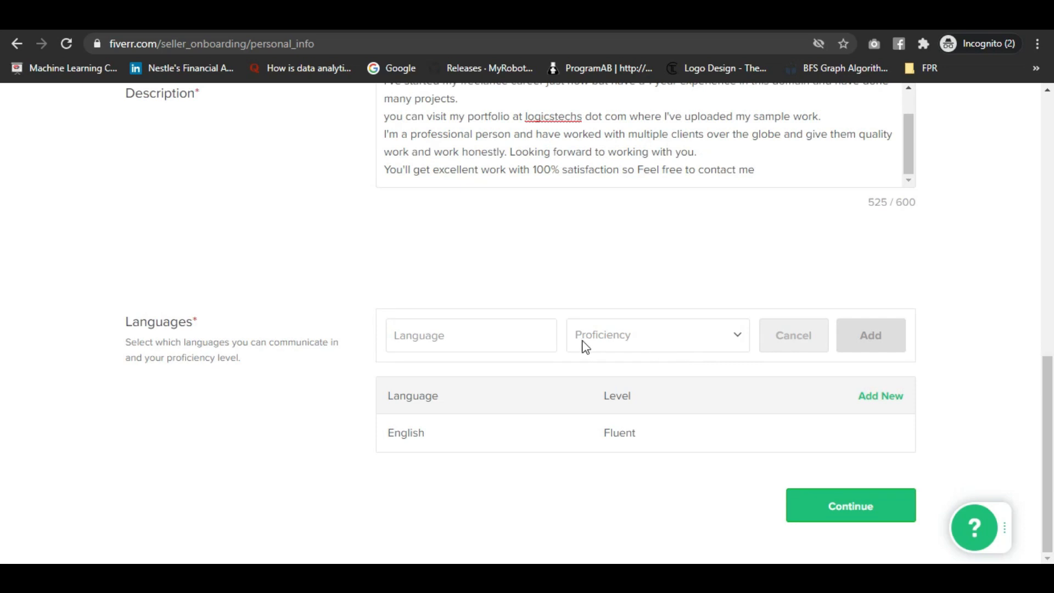
click(644, 337)
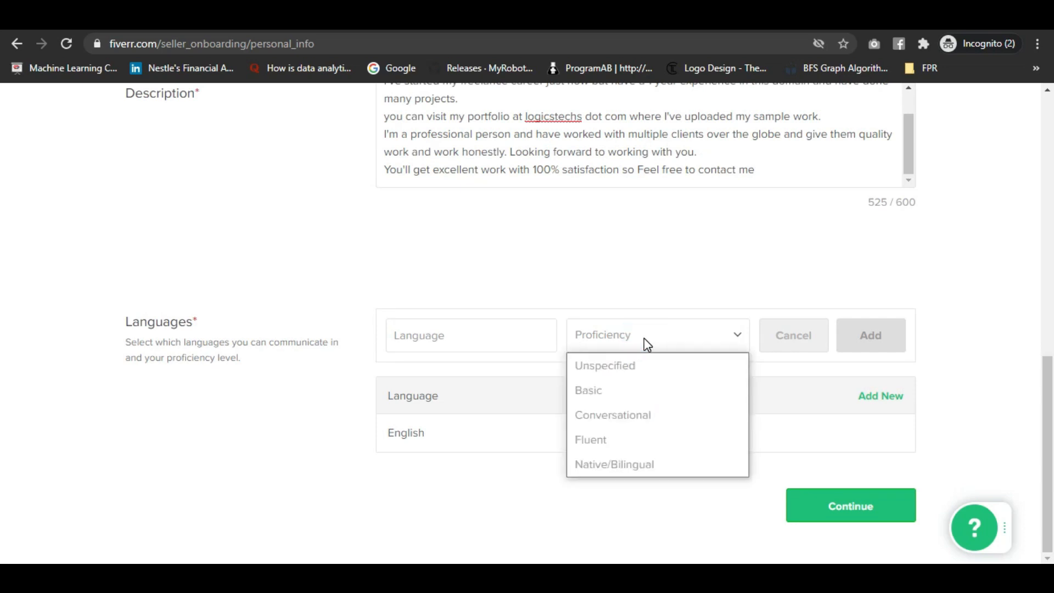
click(644, 338)
click(515, 334)
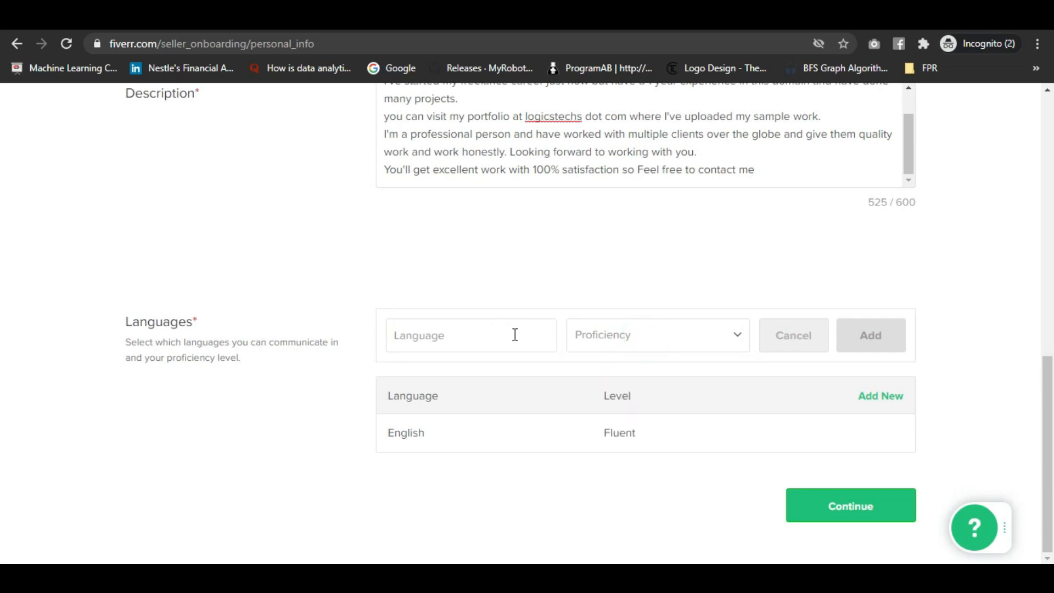
text(Urdu)
click(434, 367)
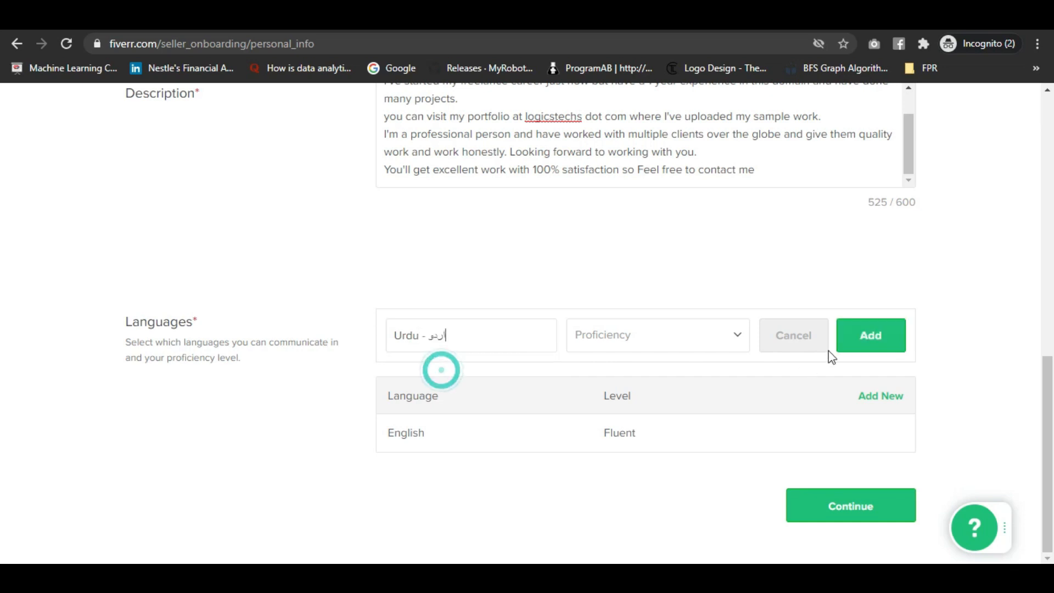
click(670, 337)
click(596, 440)
click(871, 335)
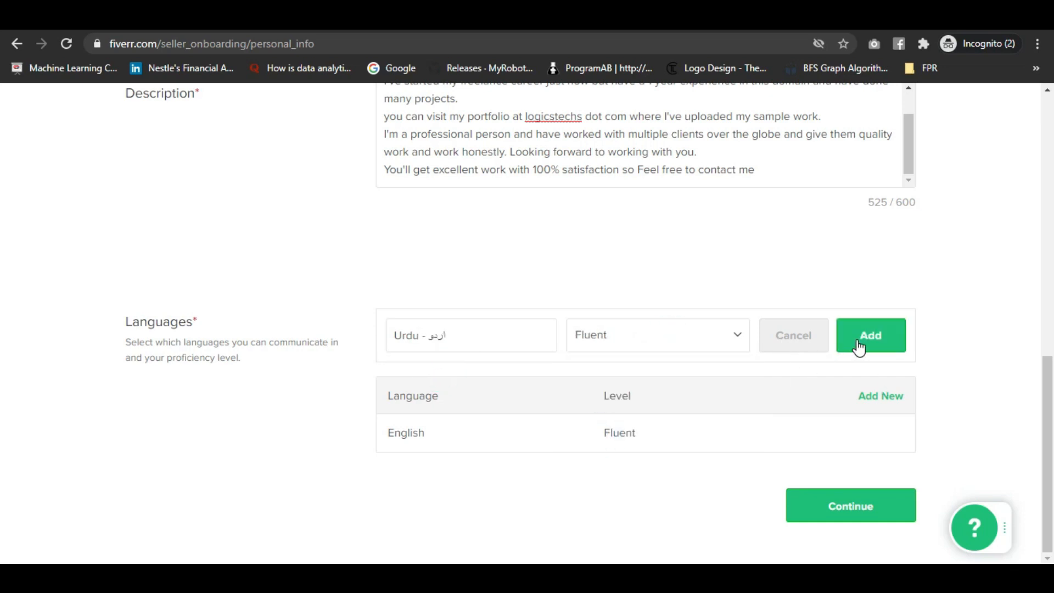
- Add Punjabi at Fluent proficiency and continue to Professional Info
click(880, 360)
click(486, 300)
text(Punj)
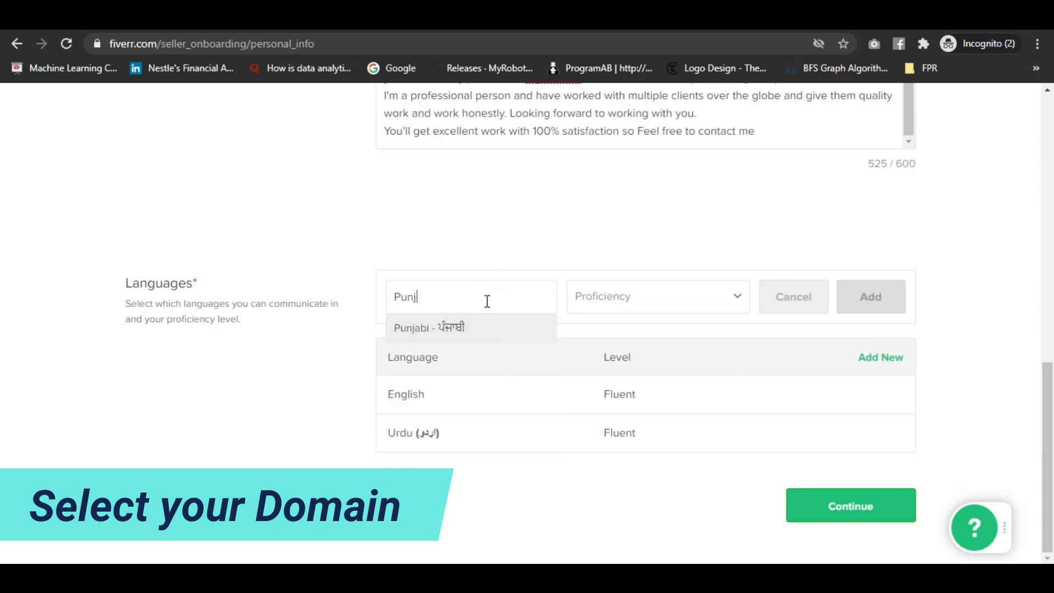
click(486, 328)
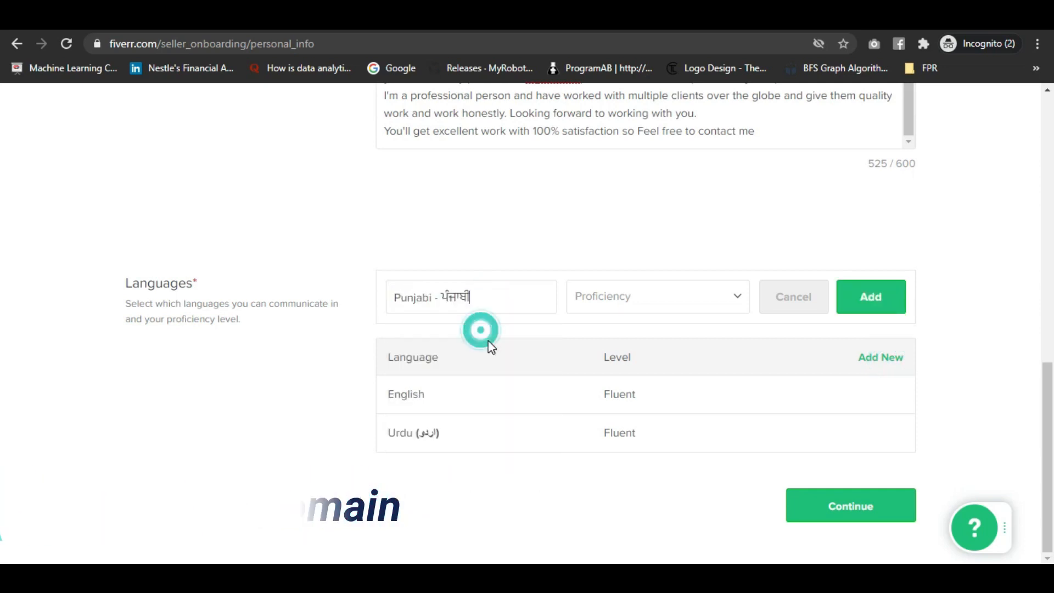
click(741, 294)
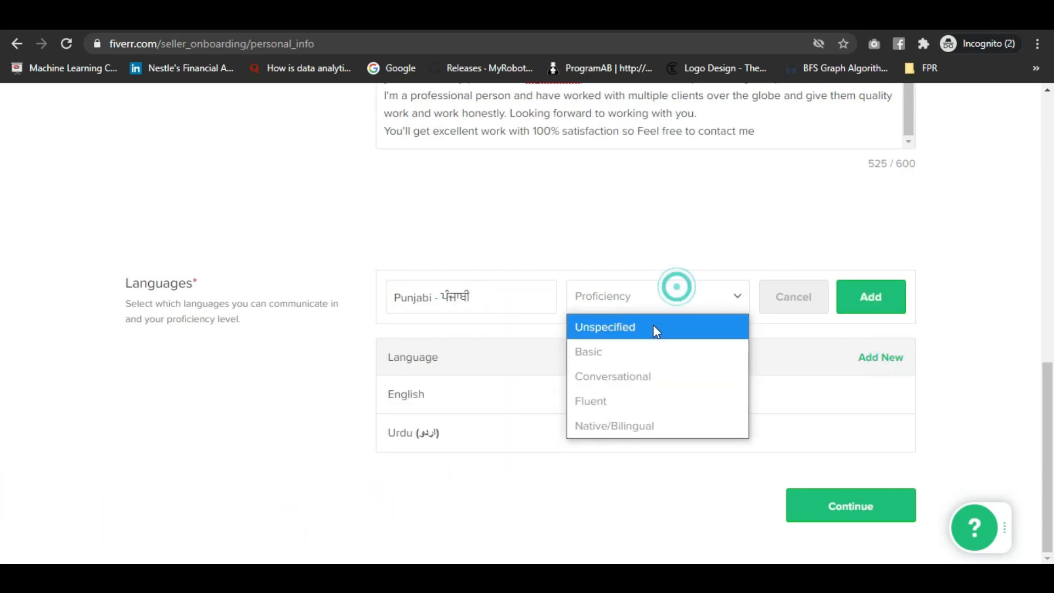
click(618, 399)
click(866, 296)
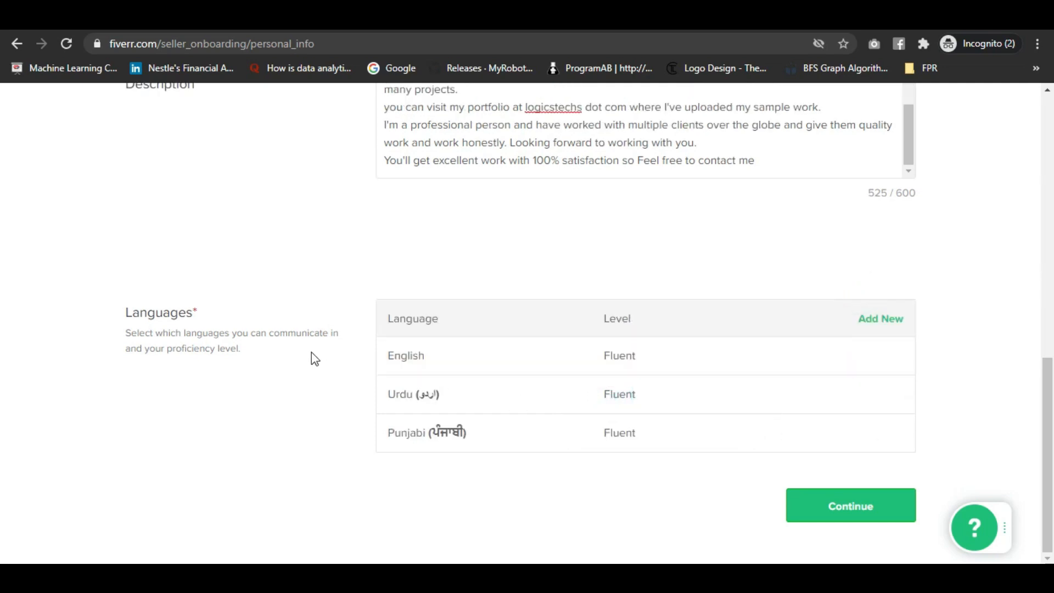
click(885, 510)
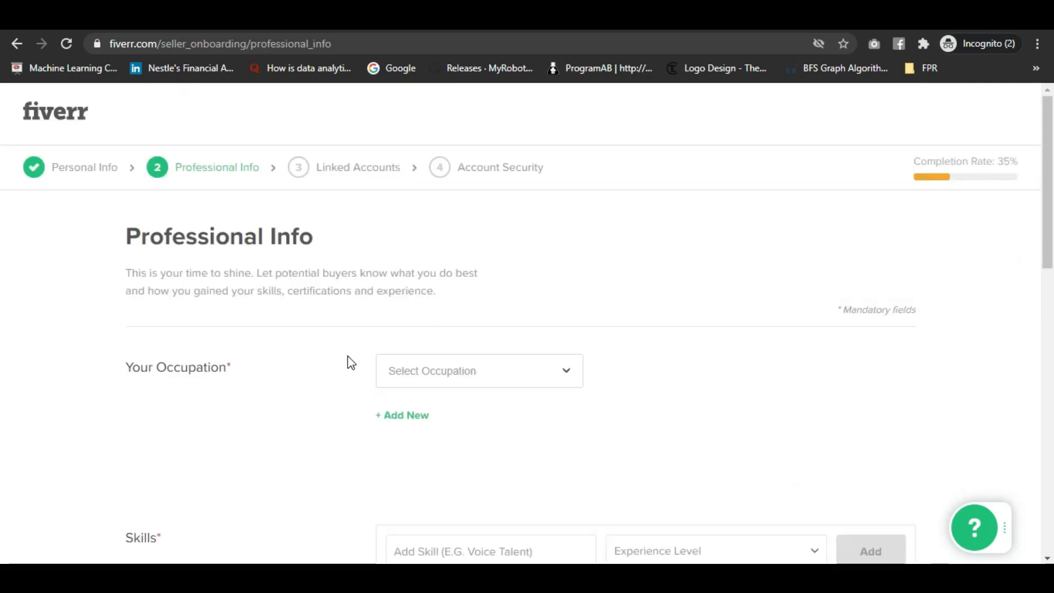
- Choose Programming & Tech as the seller's occupation
scroll(702, 337, down, 3)
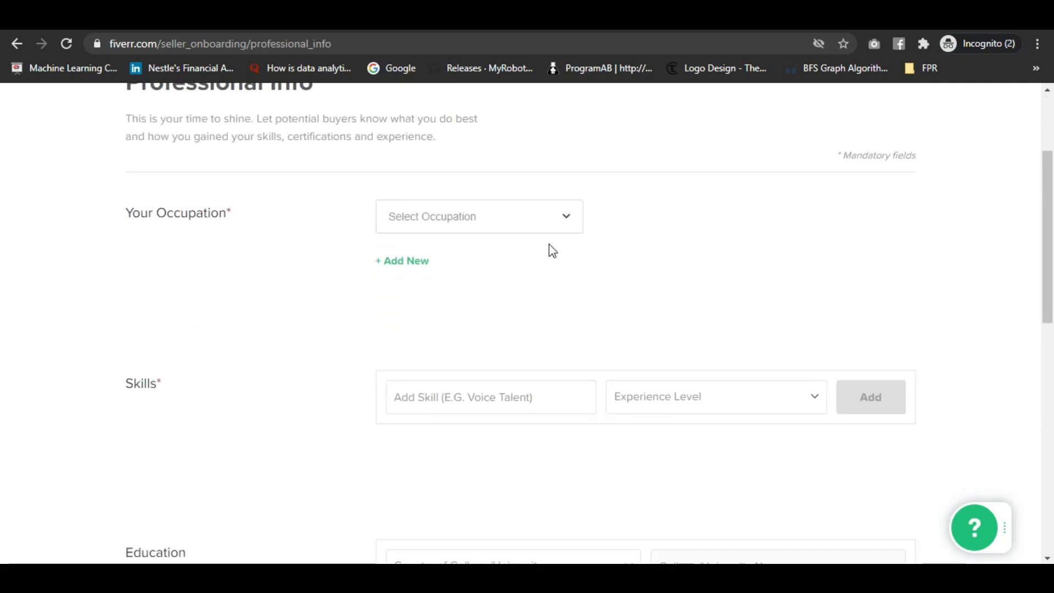
click(549, 229)
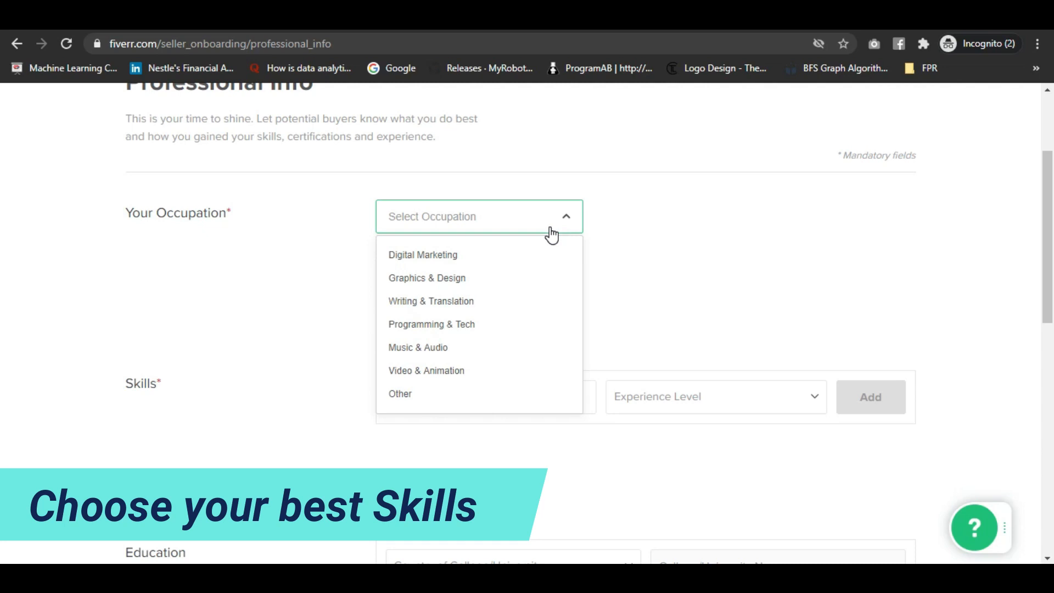
click(456, 324)
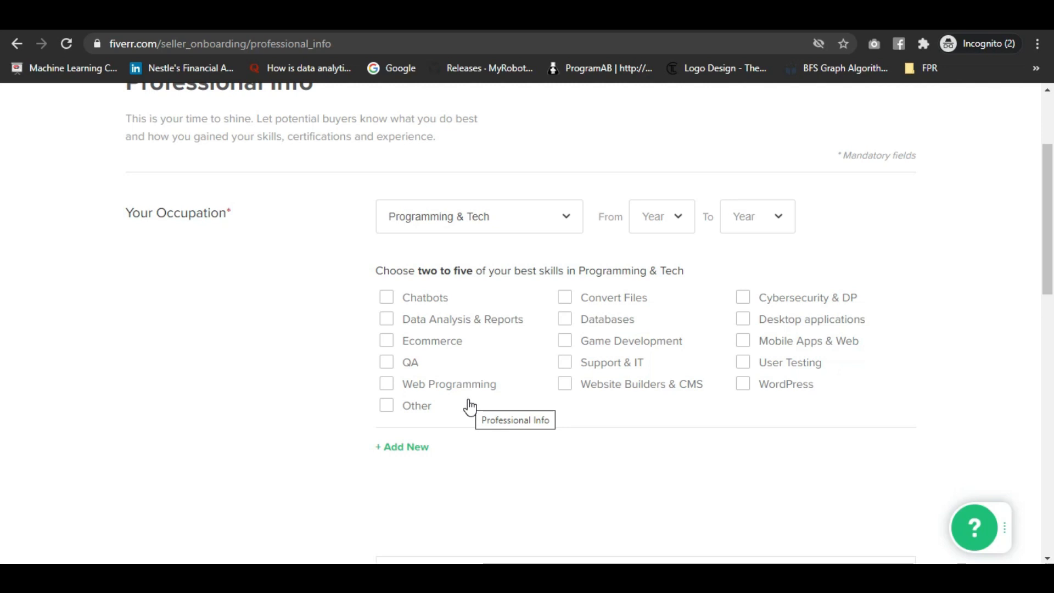
- Tick Ecommerce, Website Builders & CMS, Web Programming, WordPress and Mobile Apps & Web skills
click(419, 342)
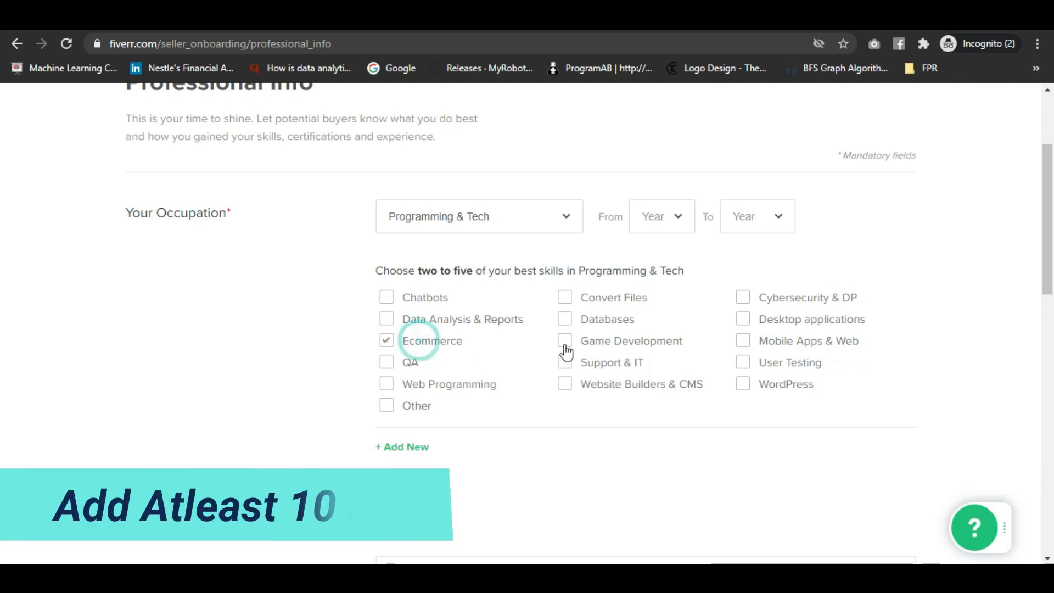
click(566, 385)
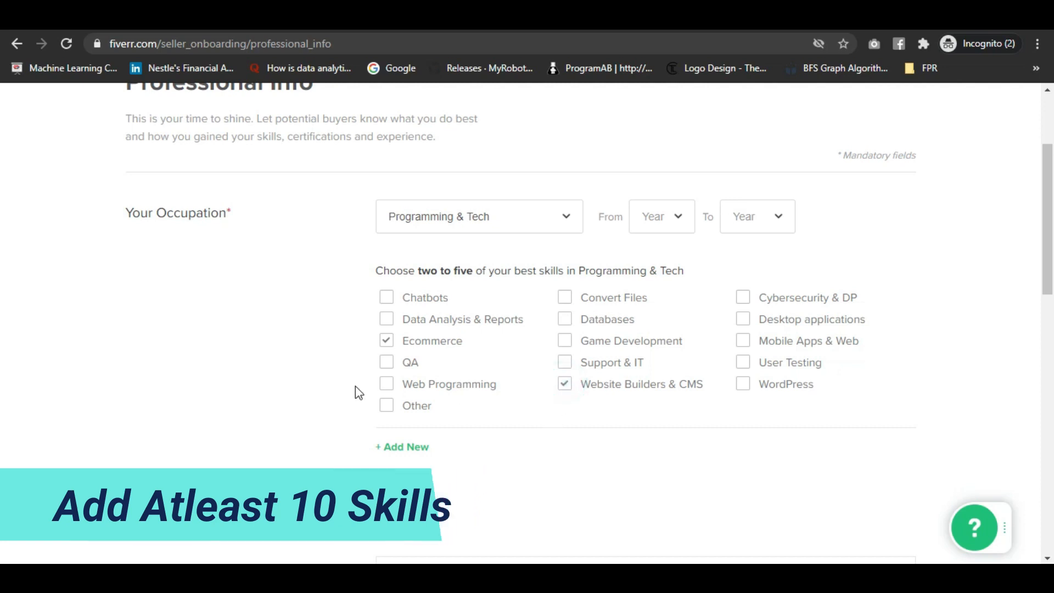
click(387, 384)
click(743, 386)
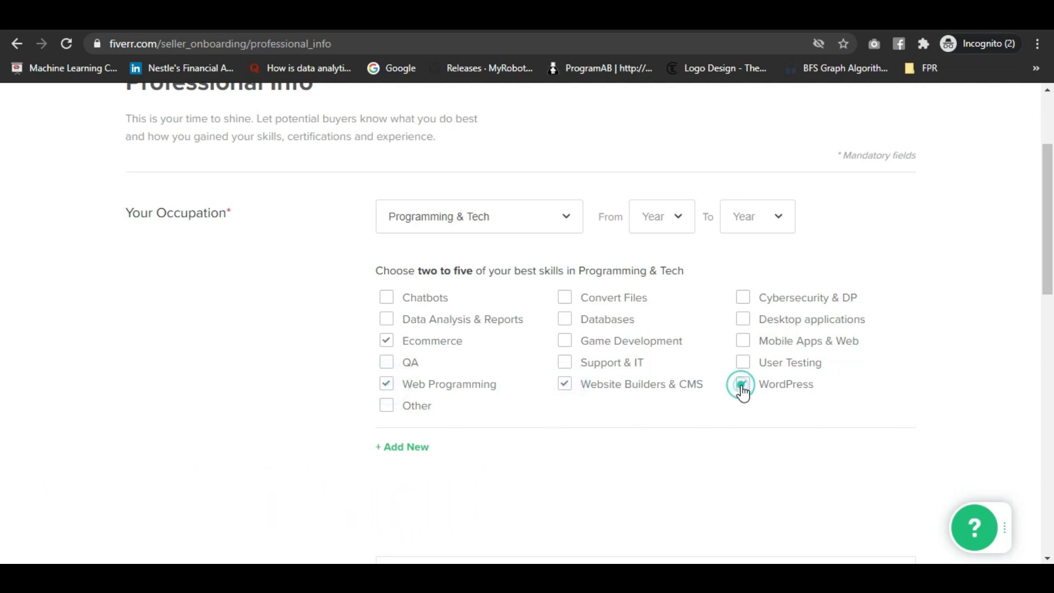
click(743, 342)
scroll(712, 453, down, 5)
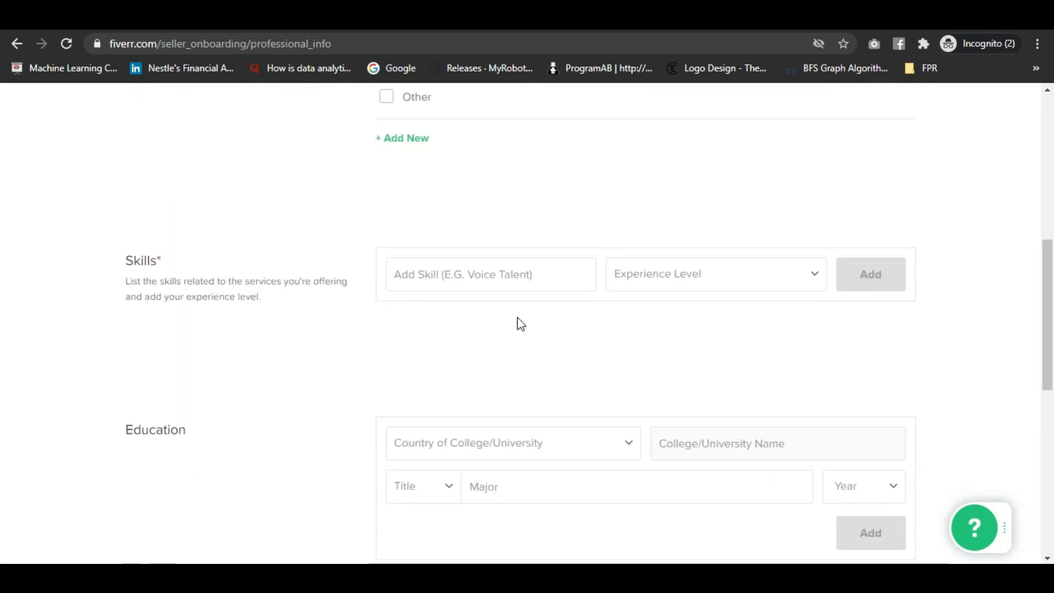
- Add Android Developer to the skills list at Intermediate level
click(517, 285)
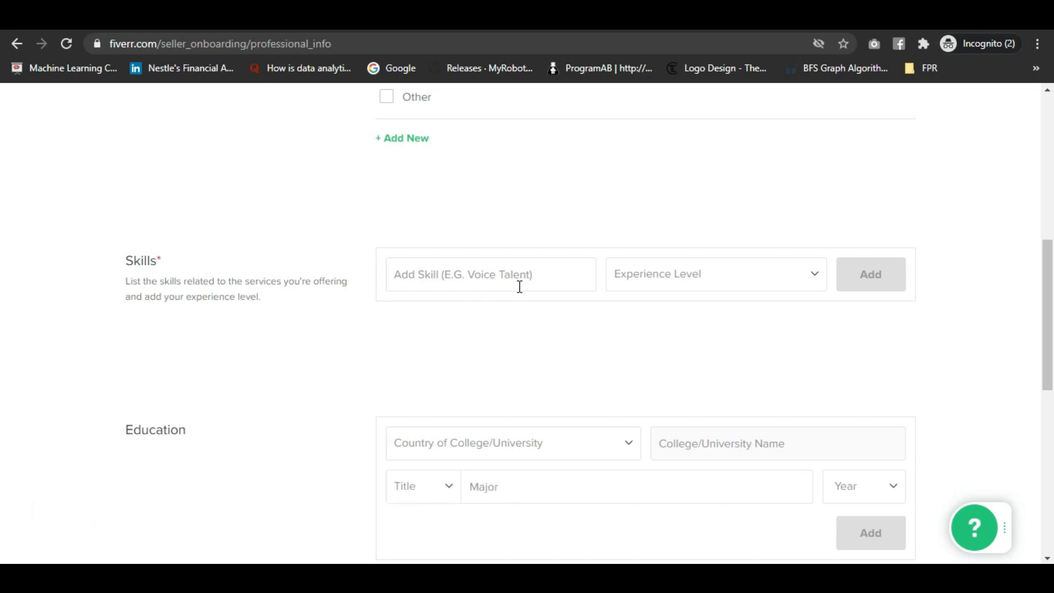
text(Android)
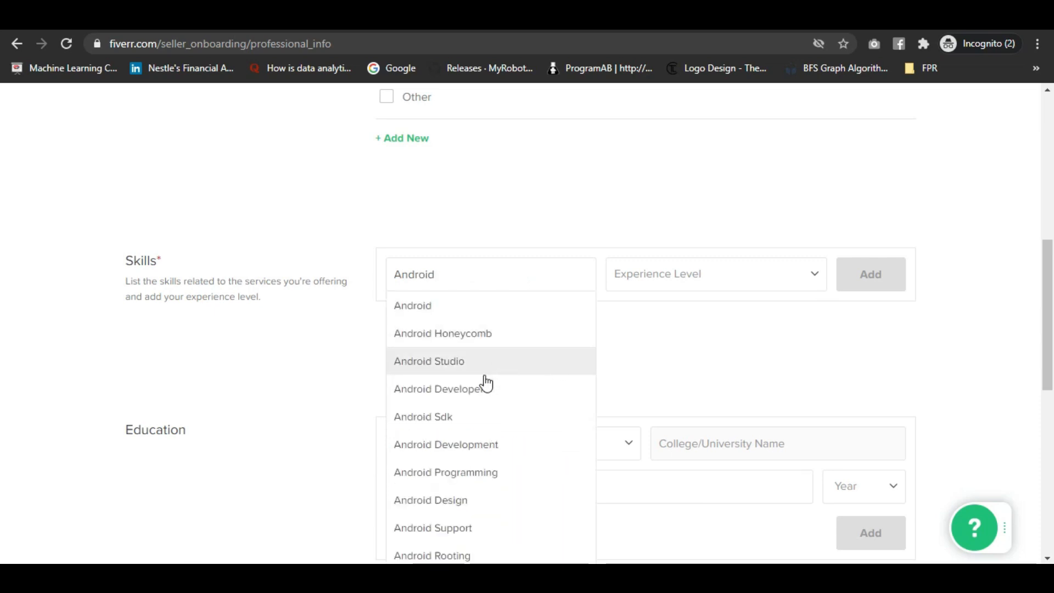
click(475, 388)
click(707, 274)
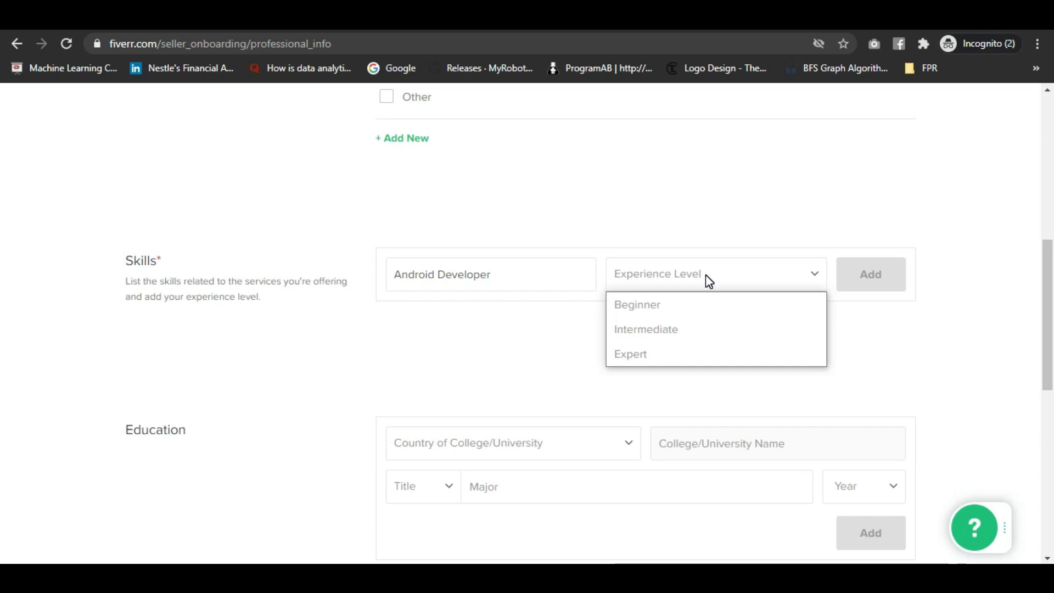
click(663, 329)
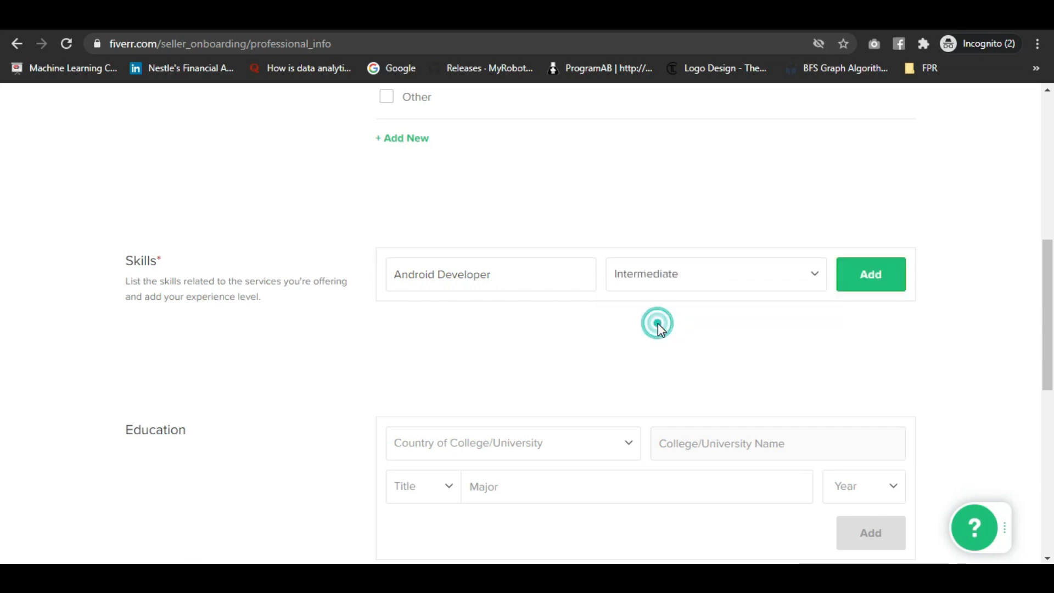
click(846, 291)
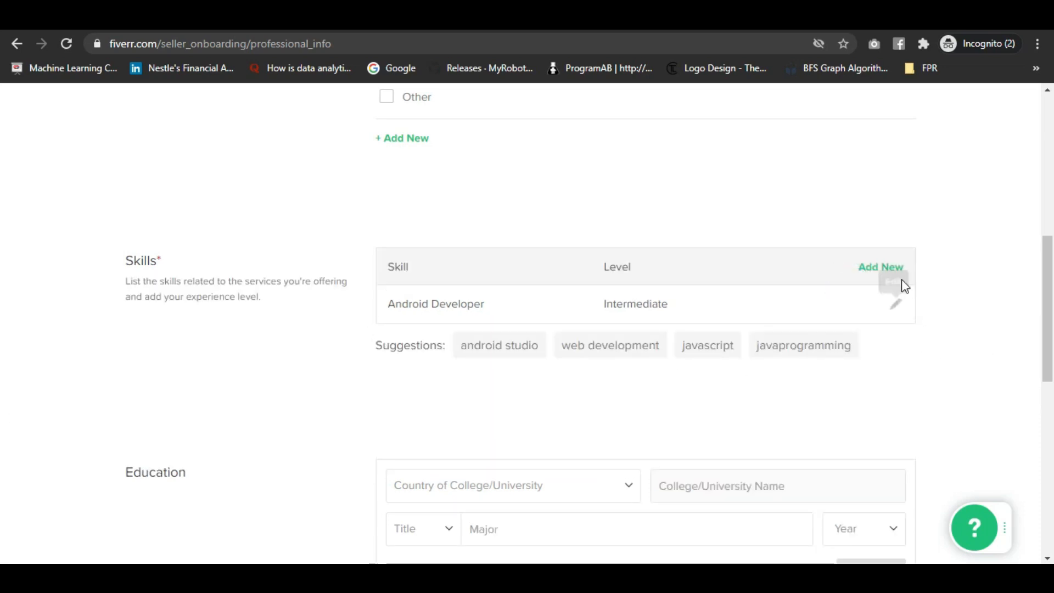
- Add Webdevelopment to the skills list at Intermediate level
click(890, 271)
click(491, 211)
text(Webdevelopment)
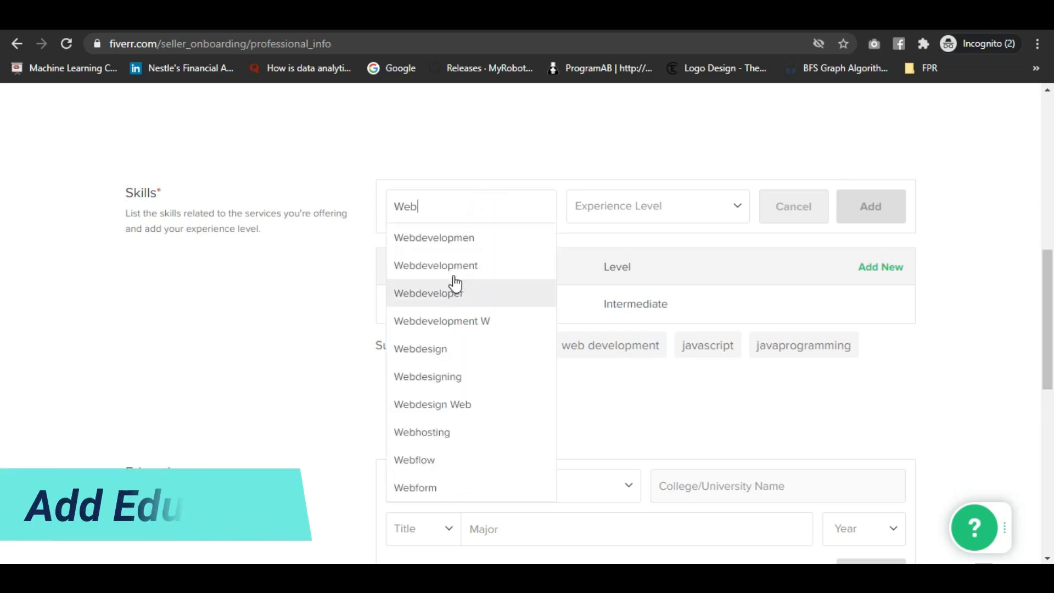
click(457, 265)
click(687, 201)
click(651, 255)
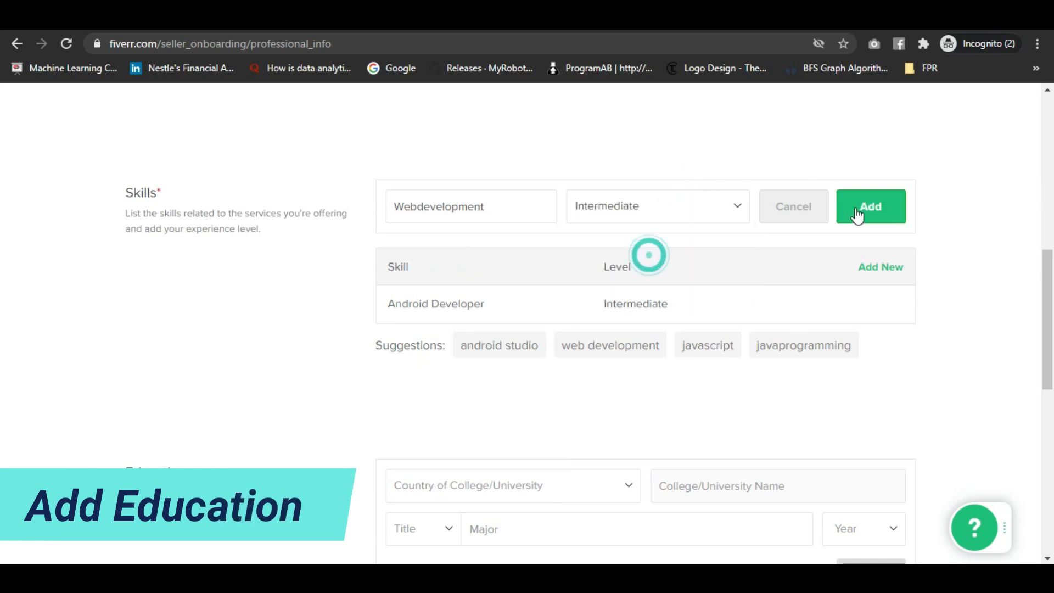
click(858, 215)
click(483, 193)
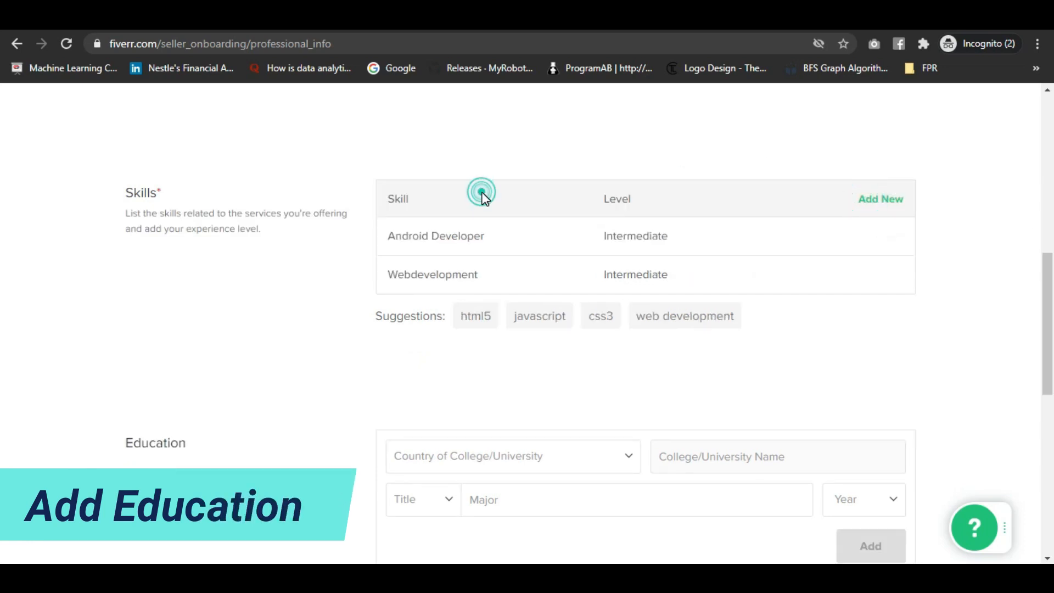
- Begin another skill entry for Phplaravel
click(879, 203)
click(501, 141)
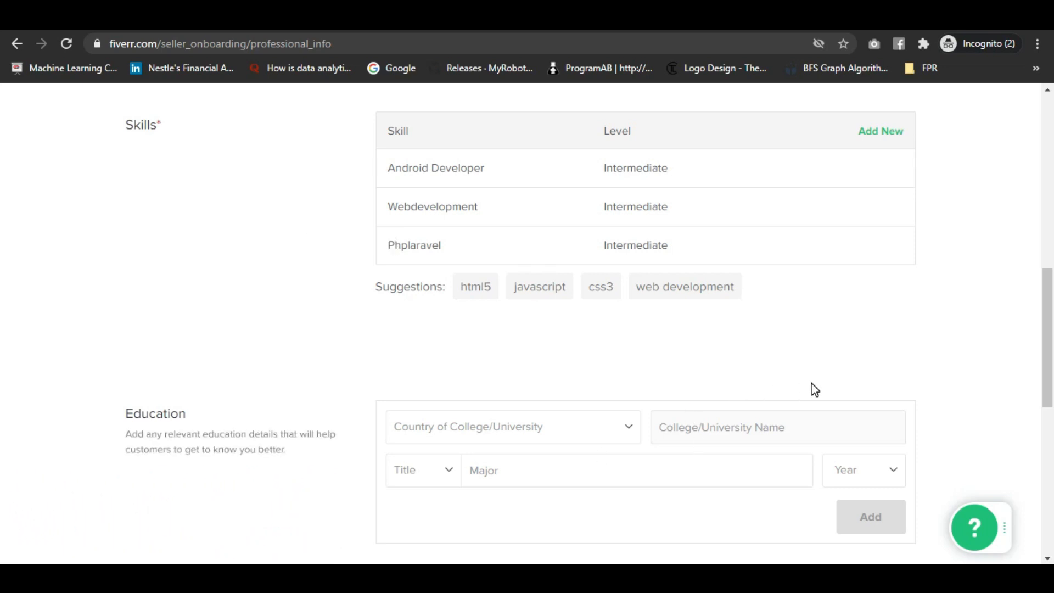
scroll(240, 345, down, 1)
- Set the college country to Pakistan and the university to COMSATS University, Pakistan
click(476, 352)
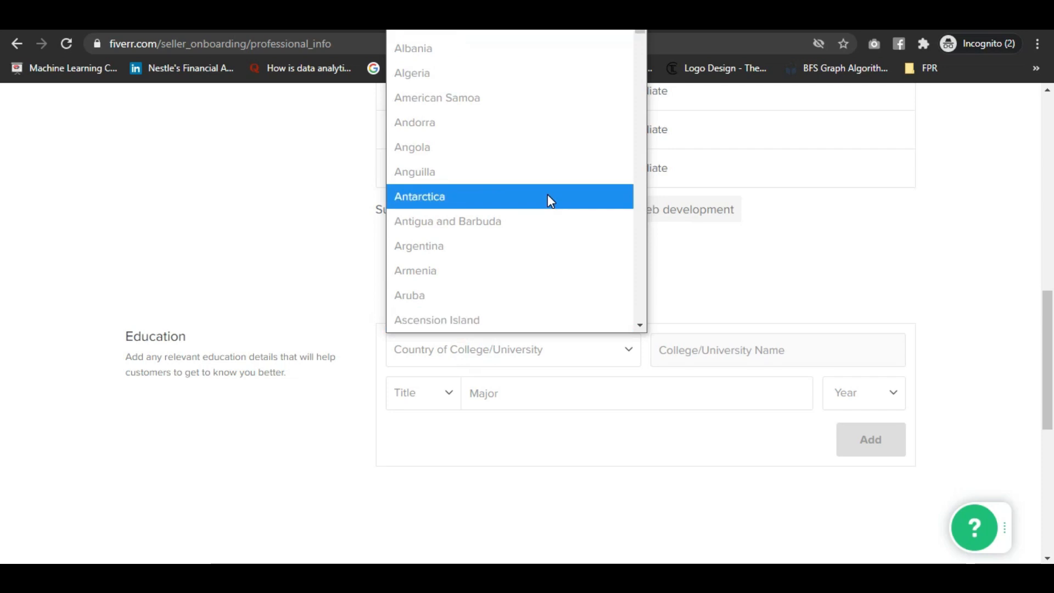
text(p)
key(Return)
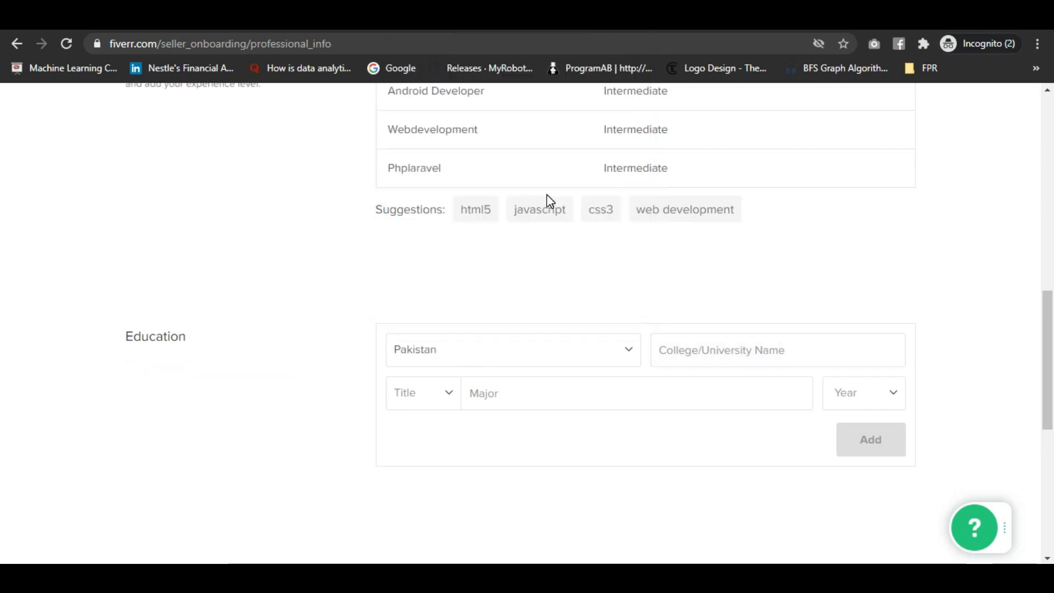
click(747, 353)
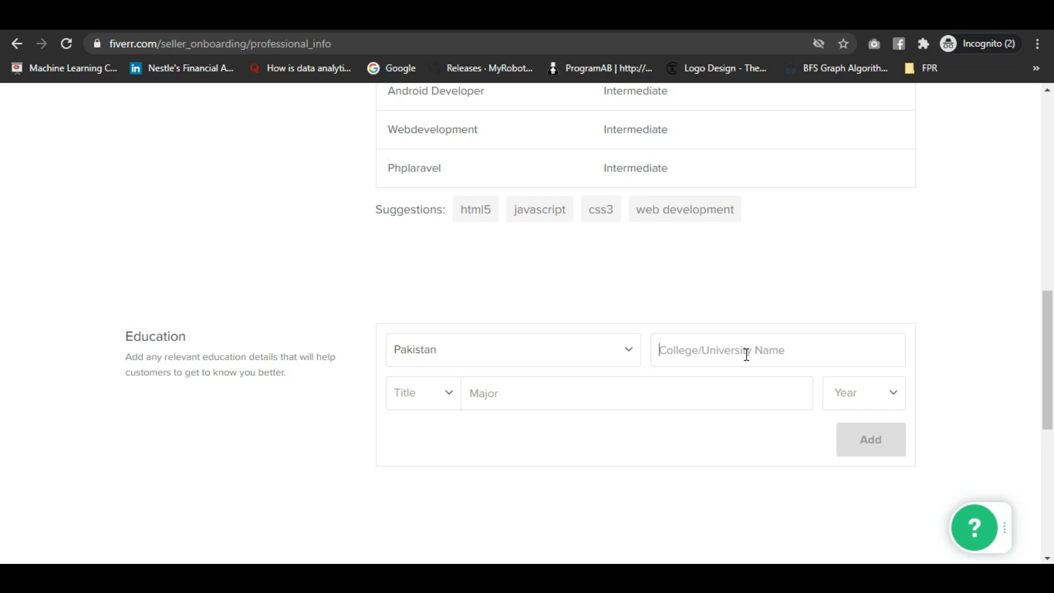
text(Comsats)
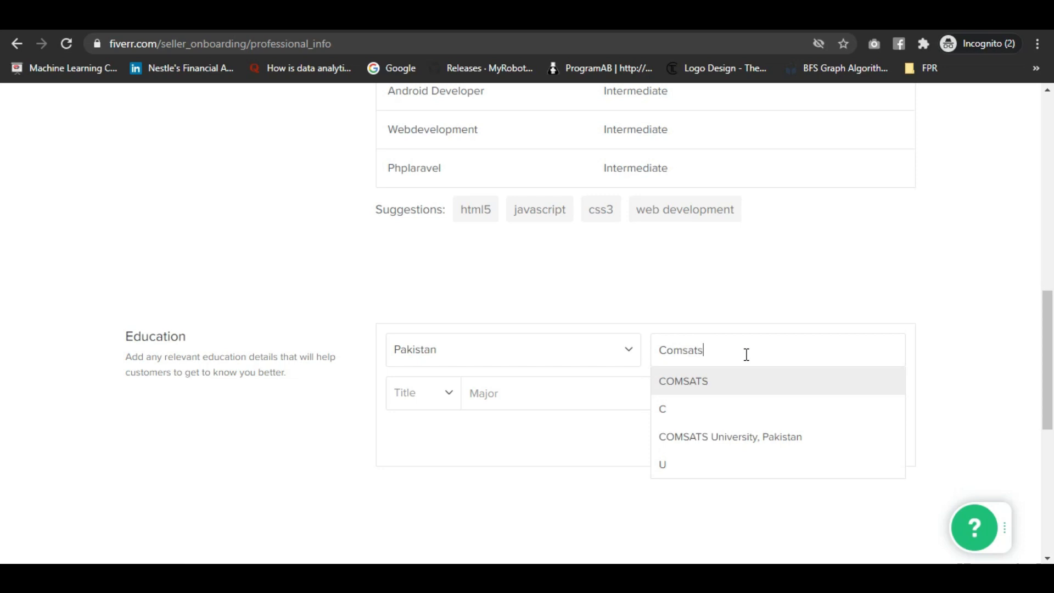
click(728, 438)
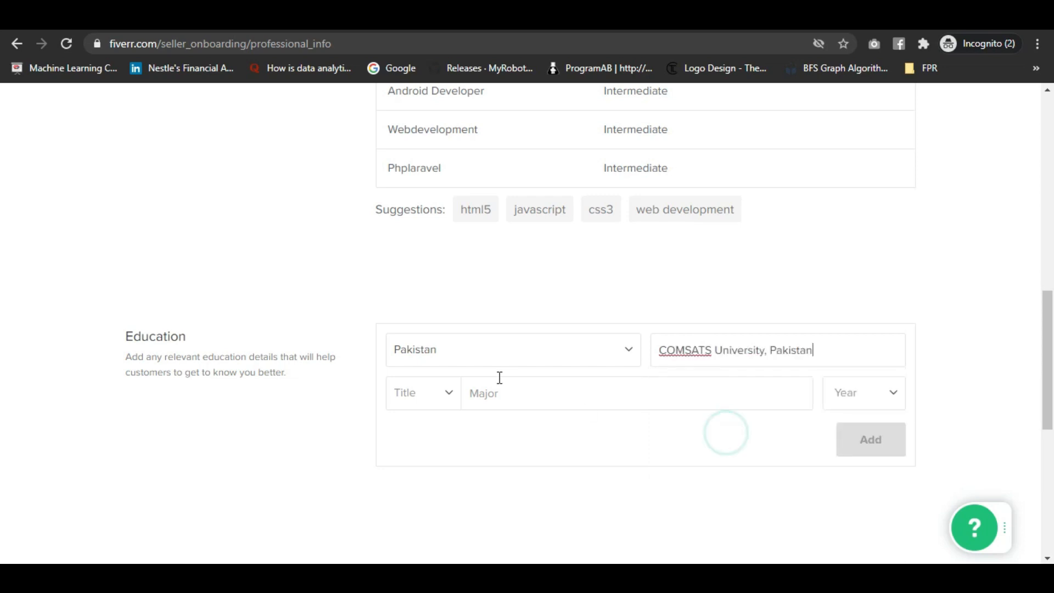
- Choose M.Sc. in Computerengineering, graduation year 2018, and add the education entry
click(438, 393)
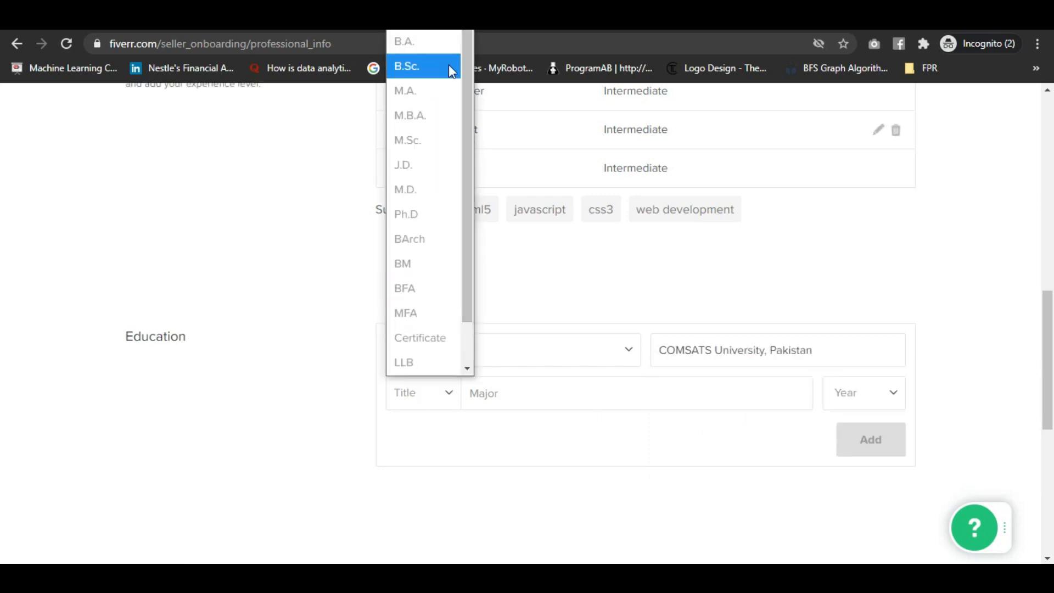
click(422, 144)
click(499, 387)
text(C)
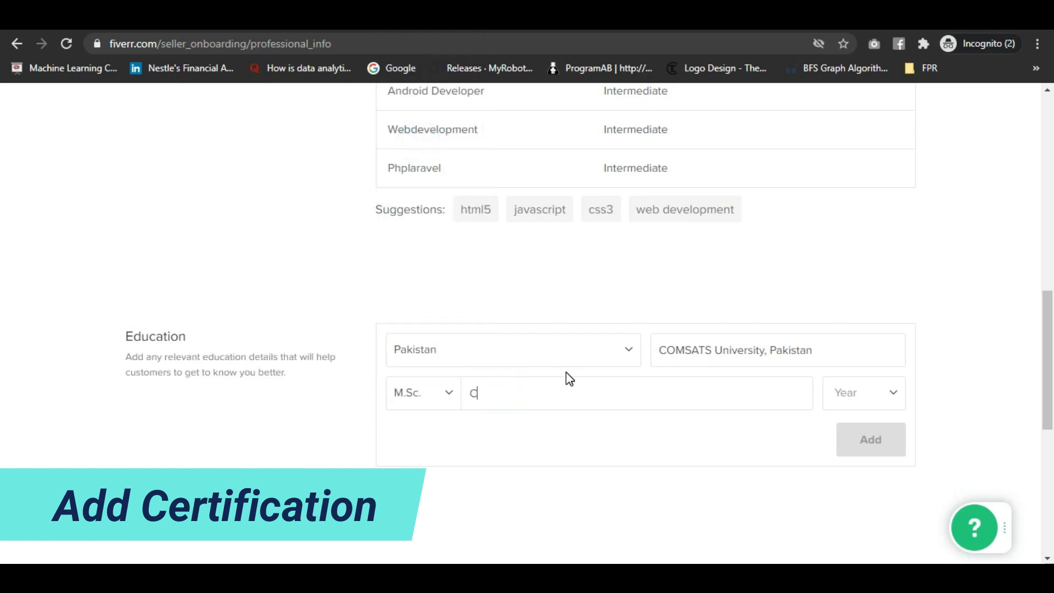
text(omputer)
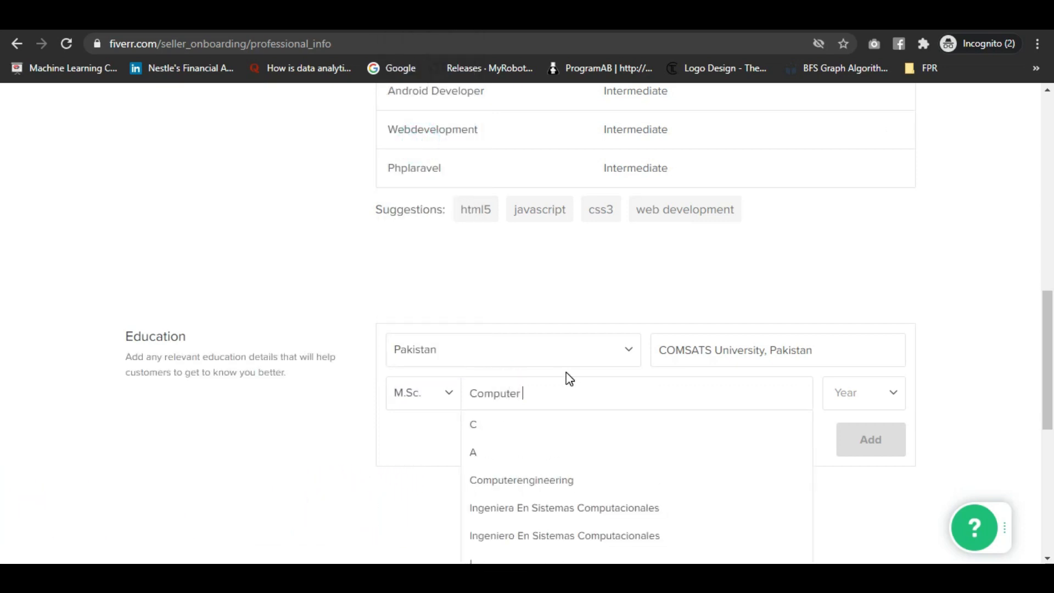
click(585, 475)
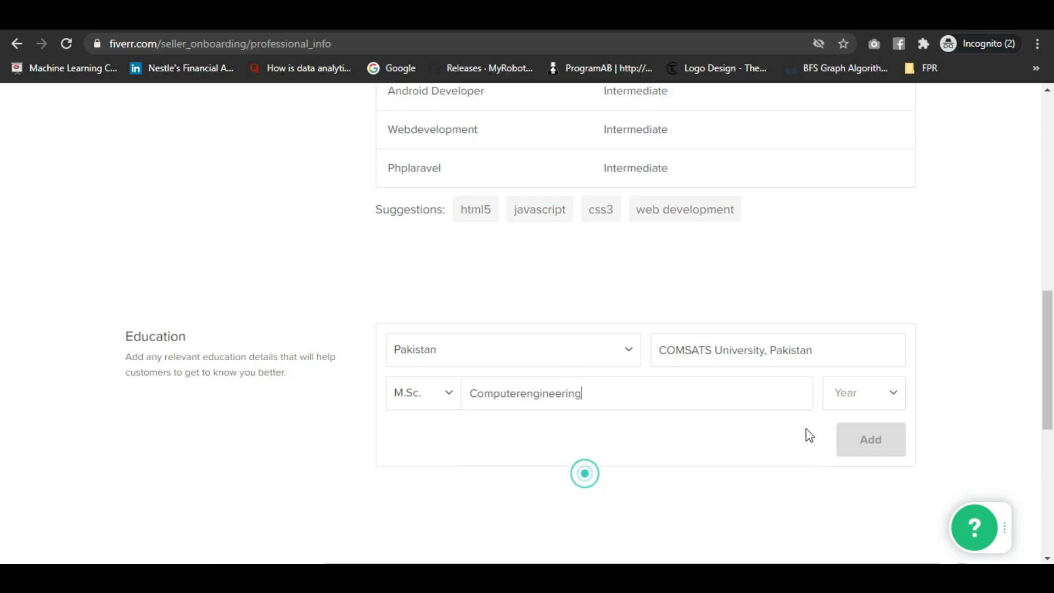
click(865, 392)
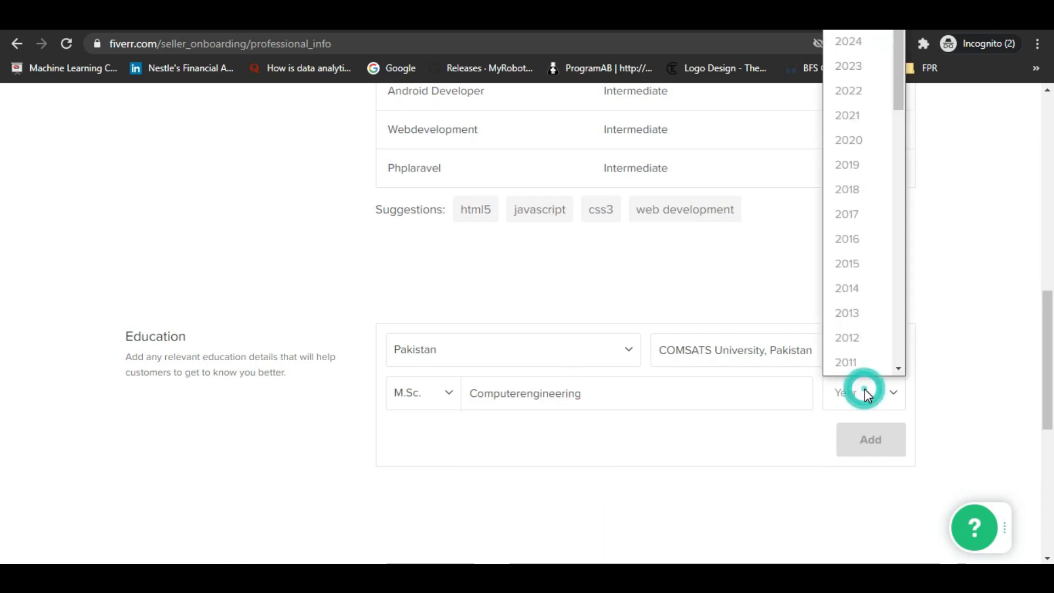
click(856, 163)
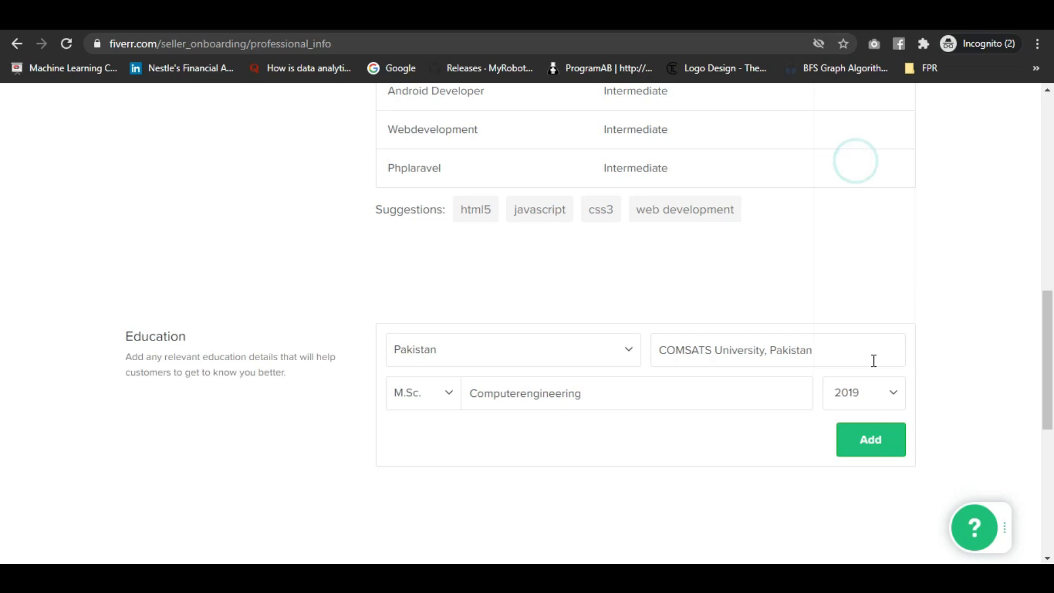
click(888, 395)
click(873, 192)
click(881, 445)
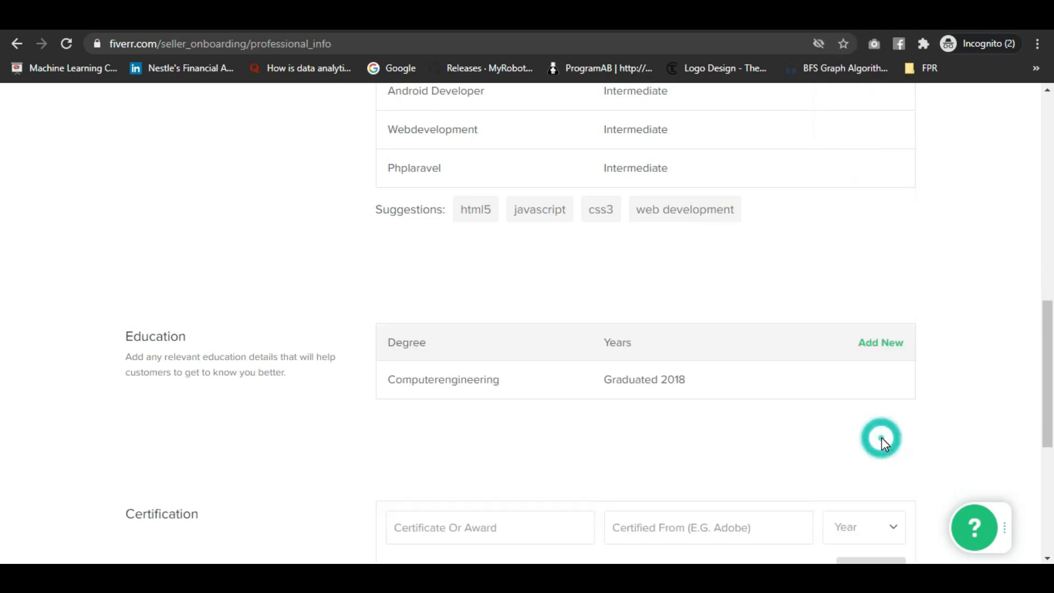
- Enter certificate 'Android App Dev' from LOGICSTECHS, year 2019, and add it to Certifications
scroll(593, 467, down, 4)
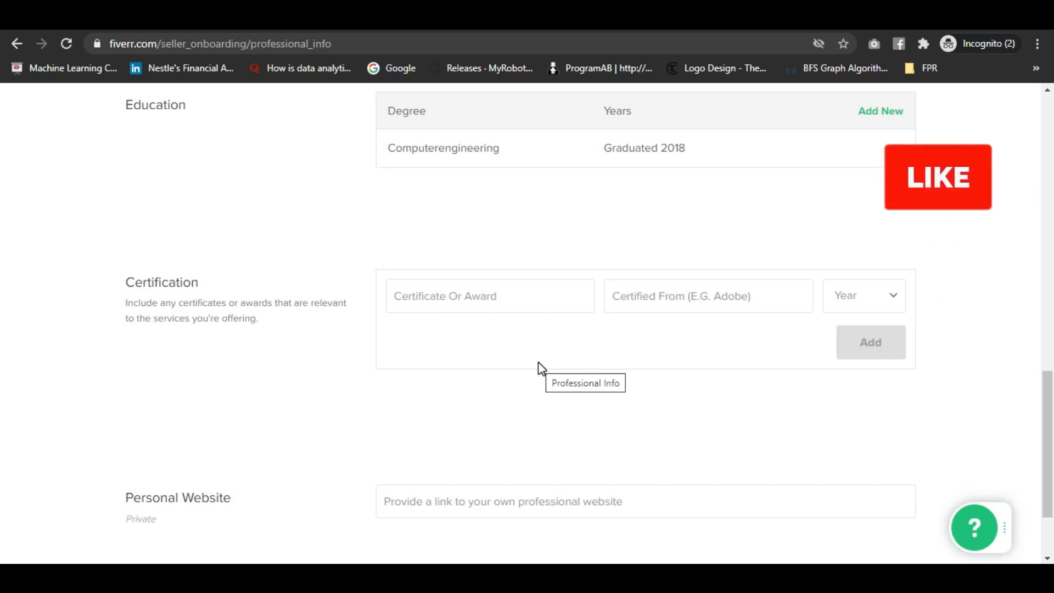
click(541, 293)
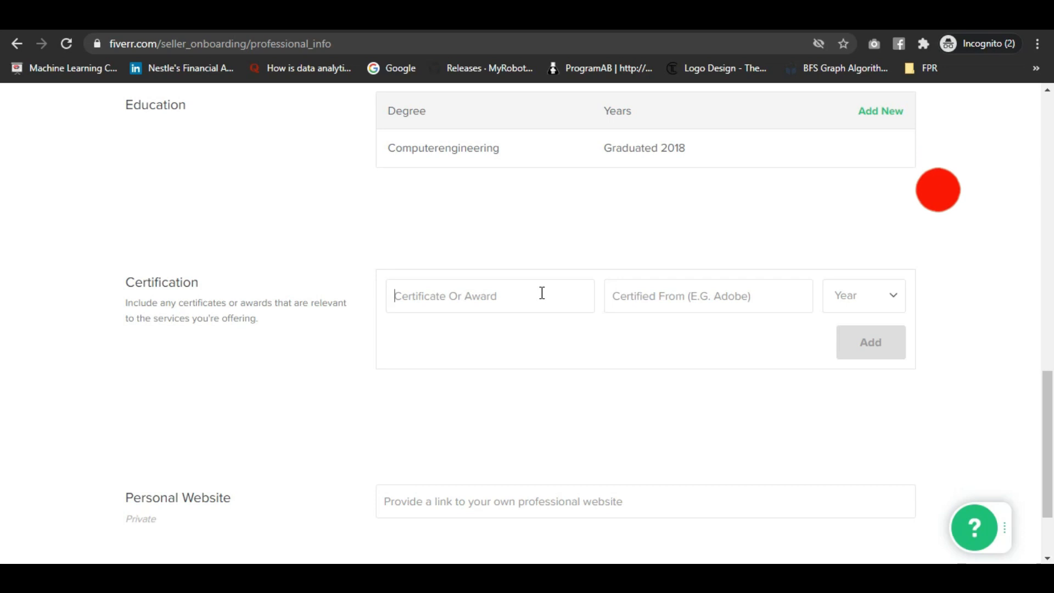
text(Android A)
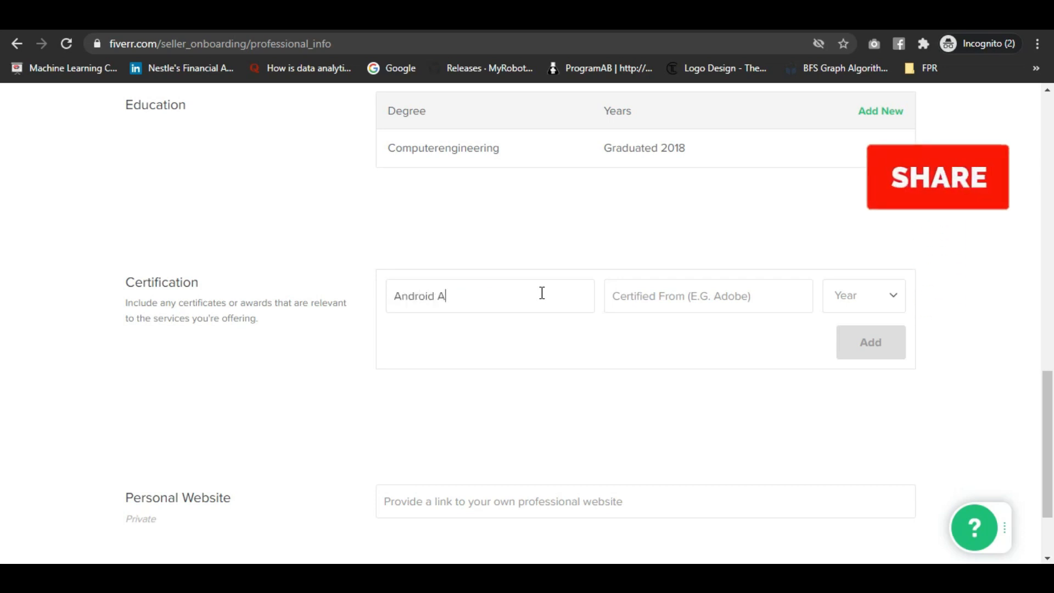
text(pp Dev)
click(658, 295)
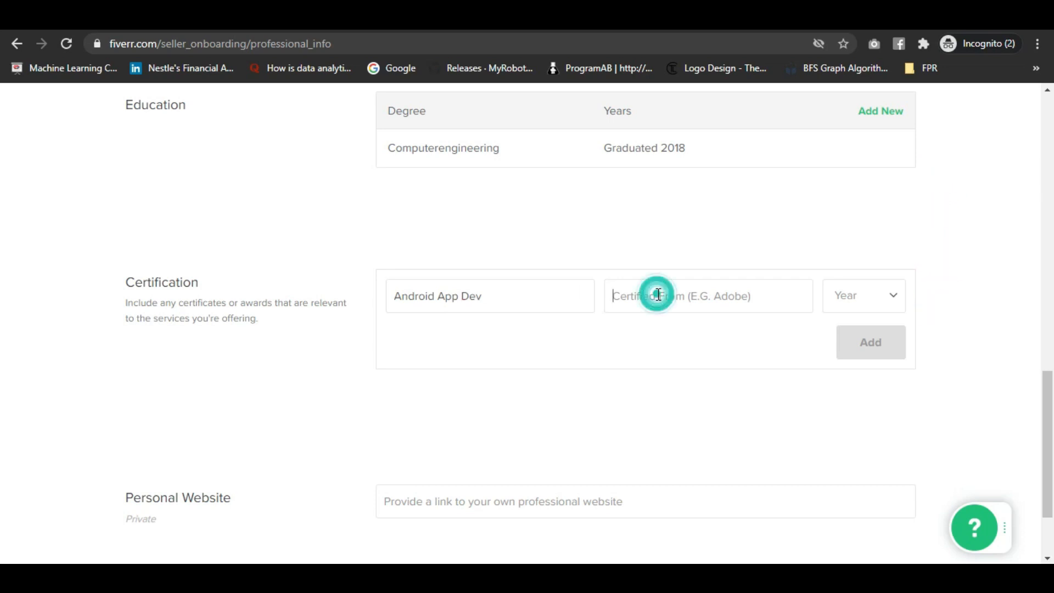
text(LOGICSTECHS)
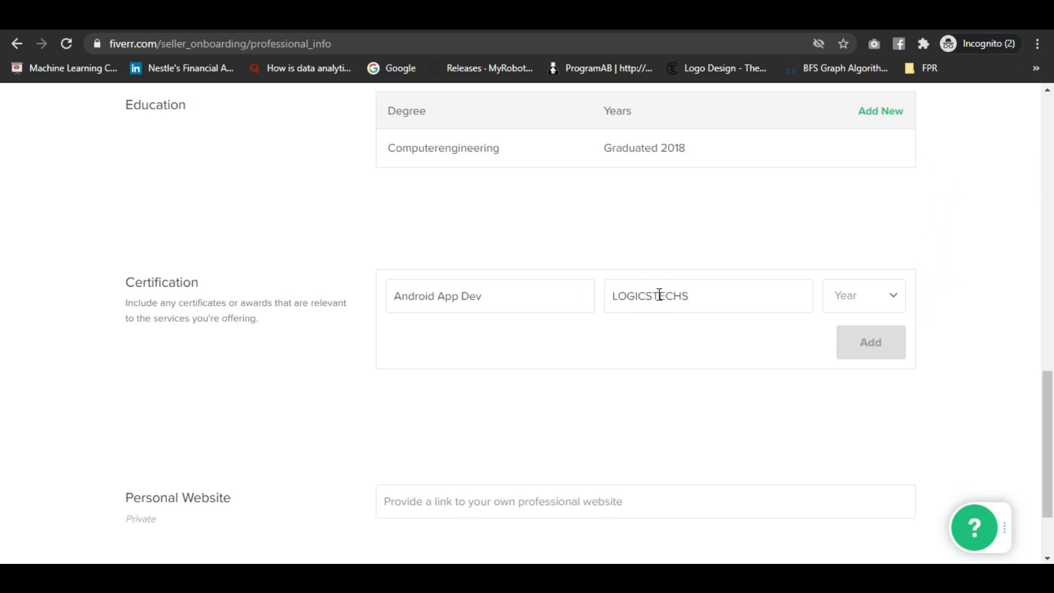
click(868, 295)
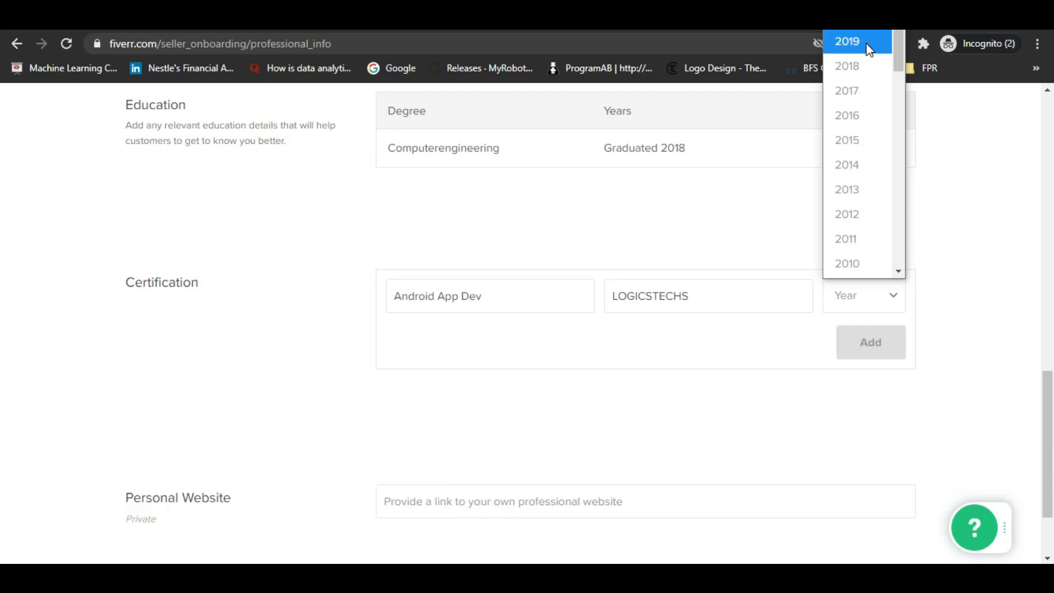
click(870, 49)
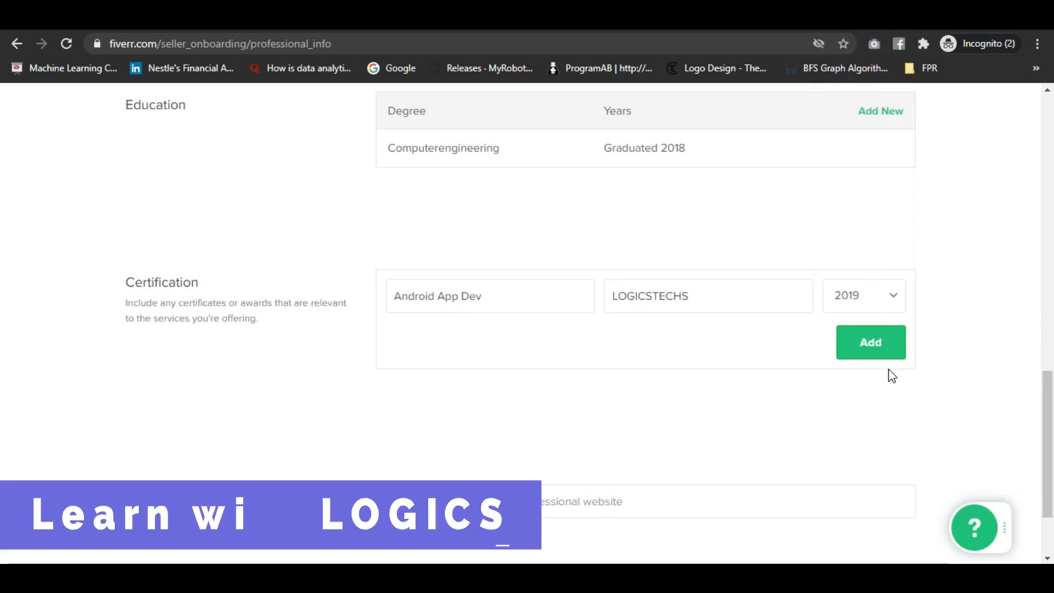
click(872, 344)
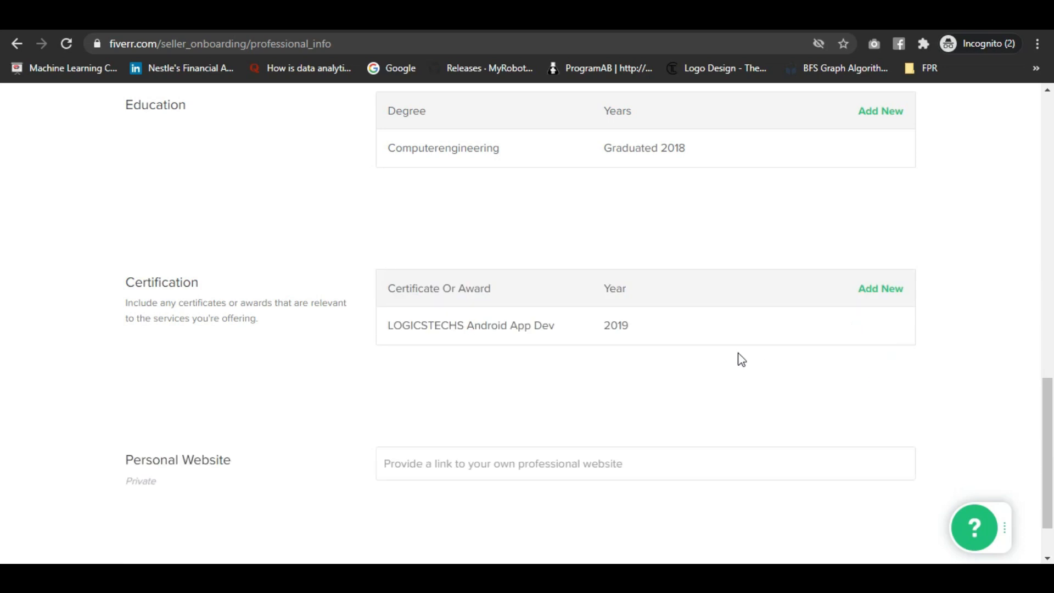
scroll(736, 358, down, 1)
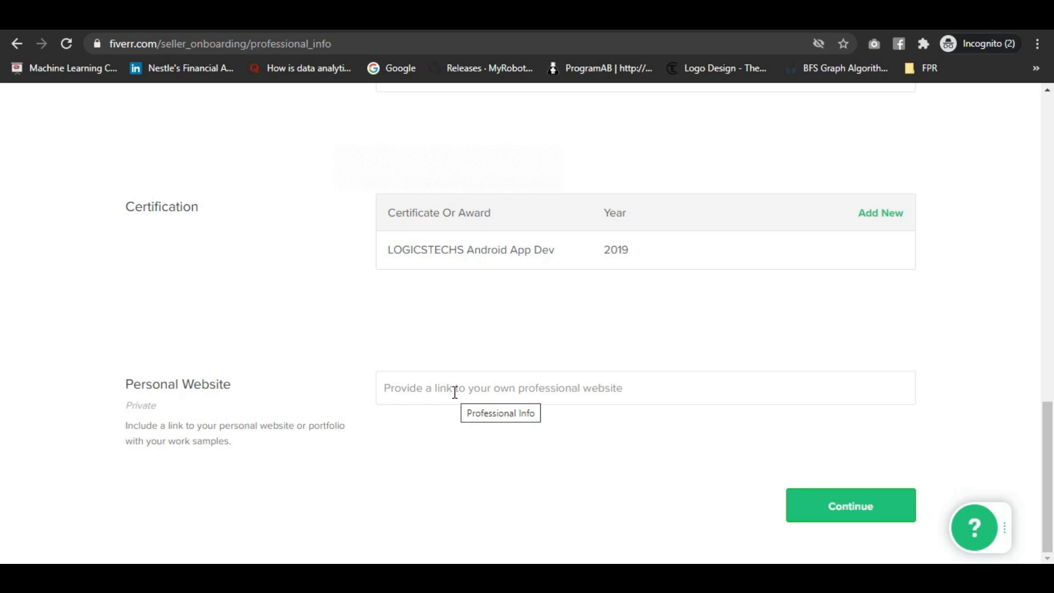
click(455, 392)
text(www.logicstechs.com)
click(558, 385)
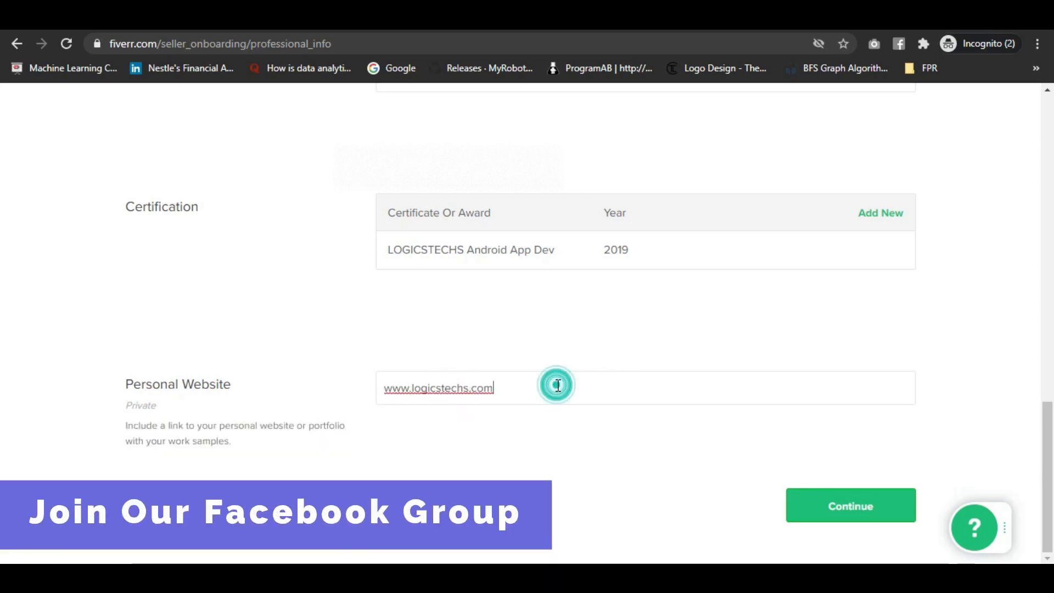
click(813, 492)
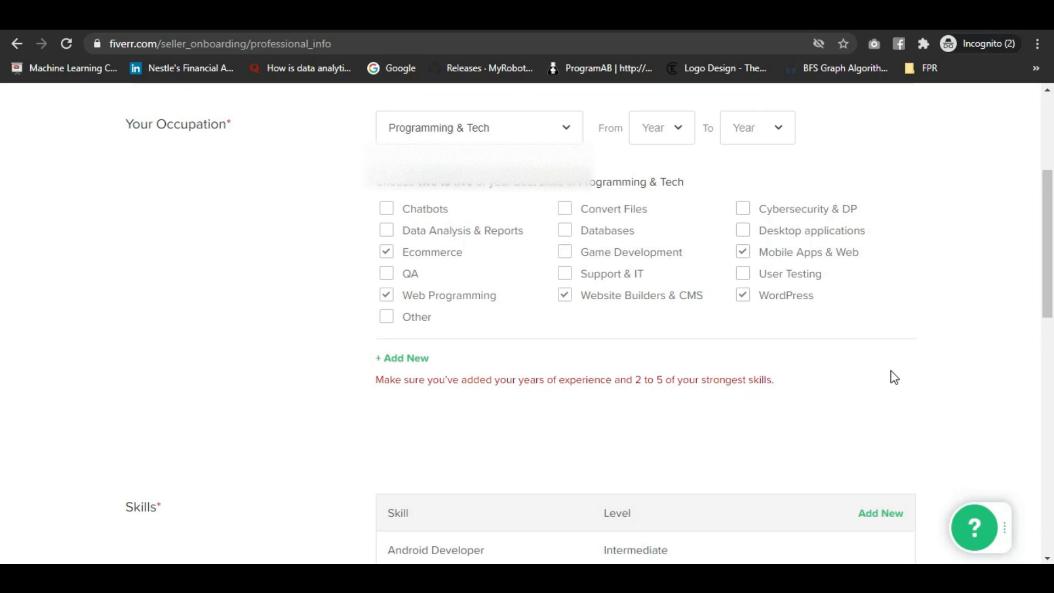
- Set the Programming & Tech occupation years from 2019 to 2020 and continue to Linked Accounts
scroll(894, 375, up, 1)
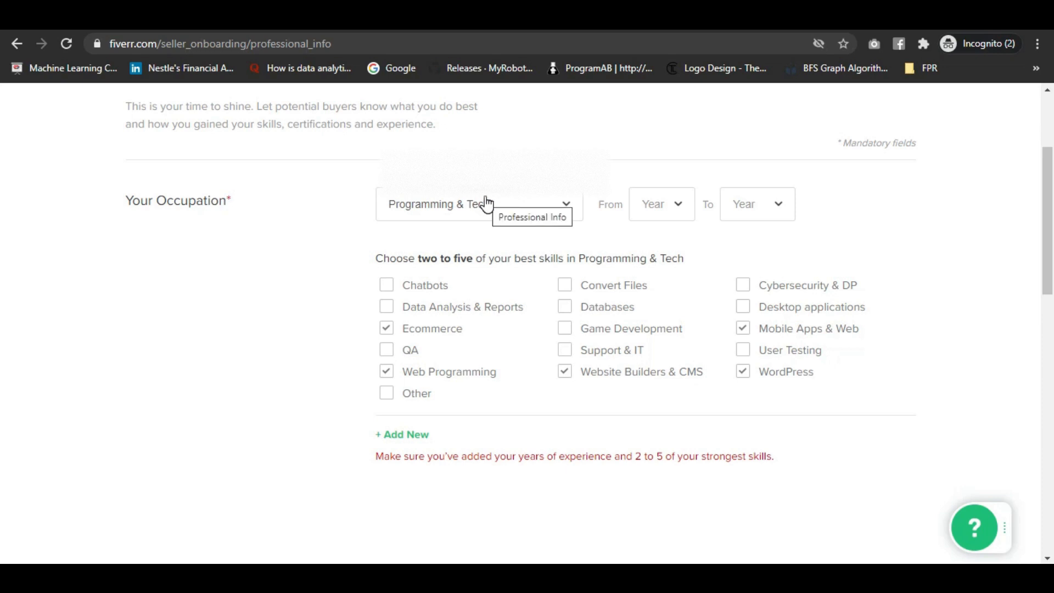
click(682, 212)
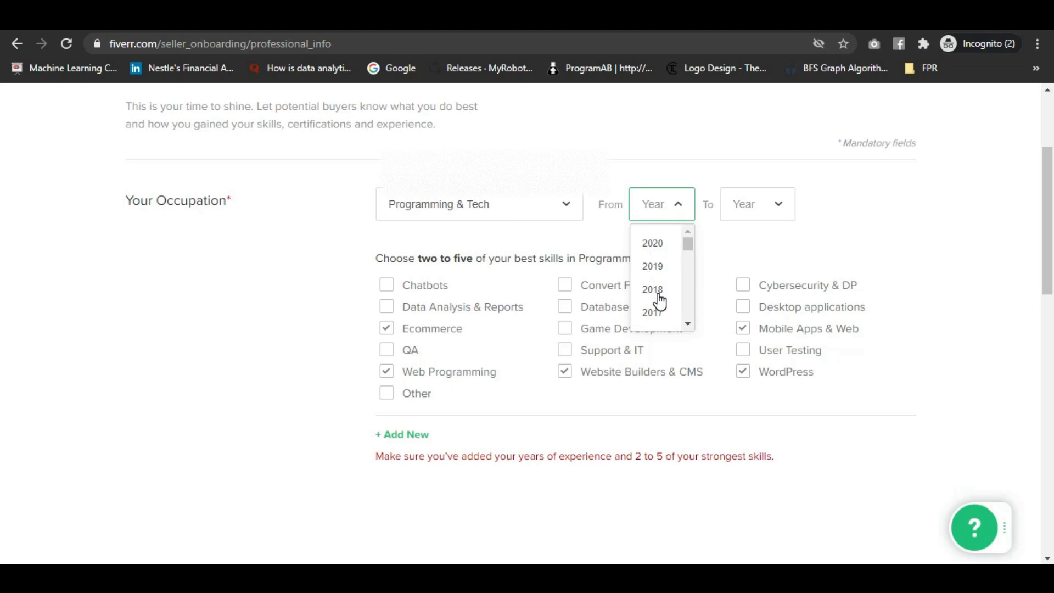
click(658, 267)
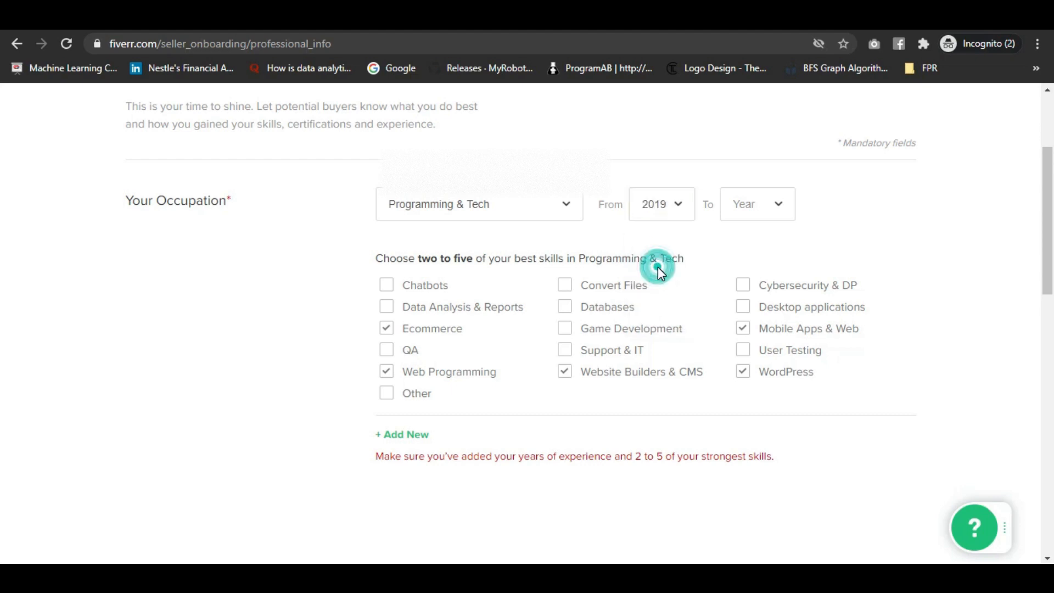
click(755, 212)
click(747, 243)
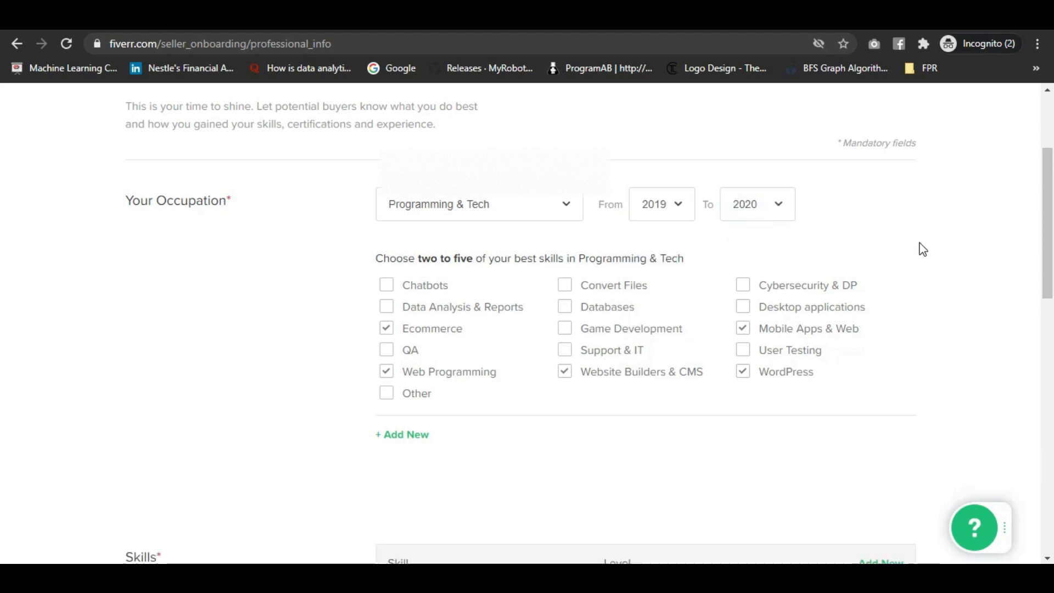
scroll(914, 344, down, 5)
scroll(913, 346, down, 10)
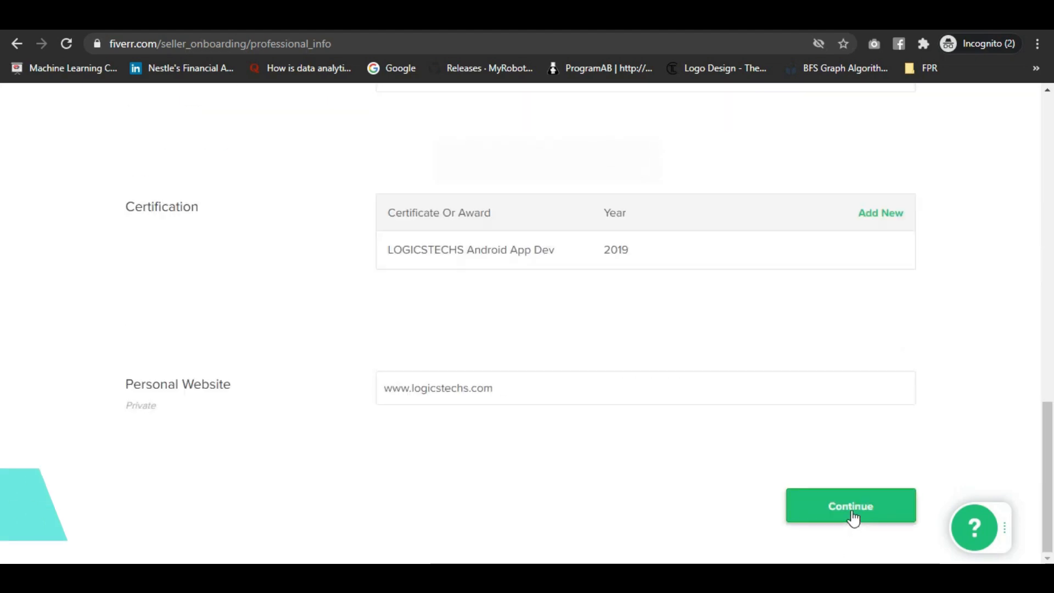
click(852, 517)
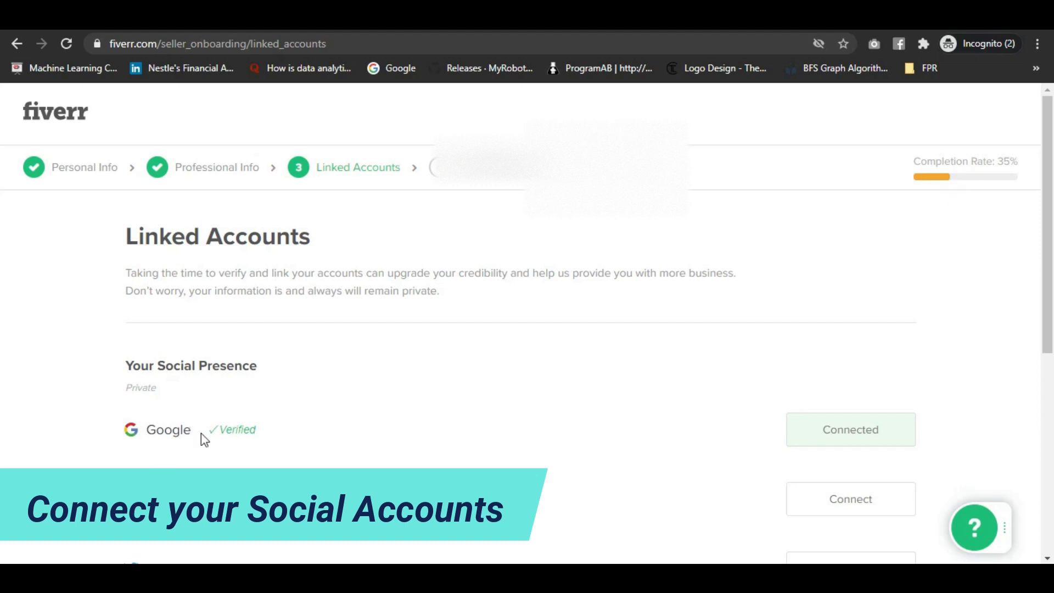
- Review the Linked Accounts page without connecting anything else and continue to Account Security
scroll(407, 426, down, 3)
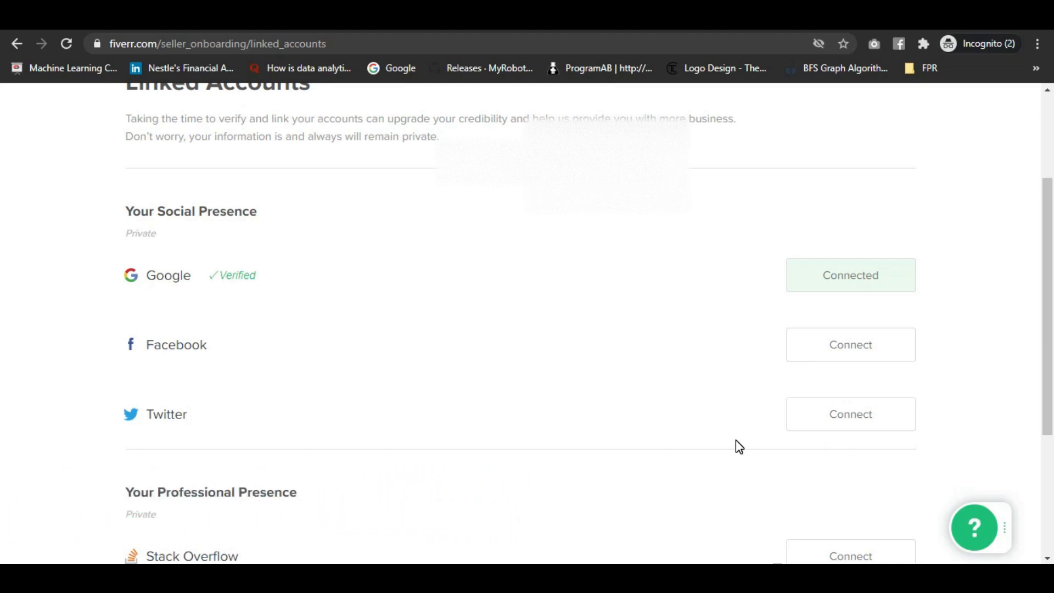
scroll(718, 443, up, 2)
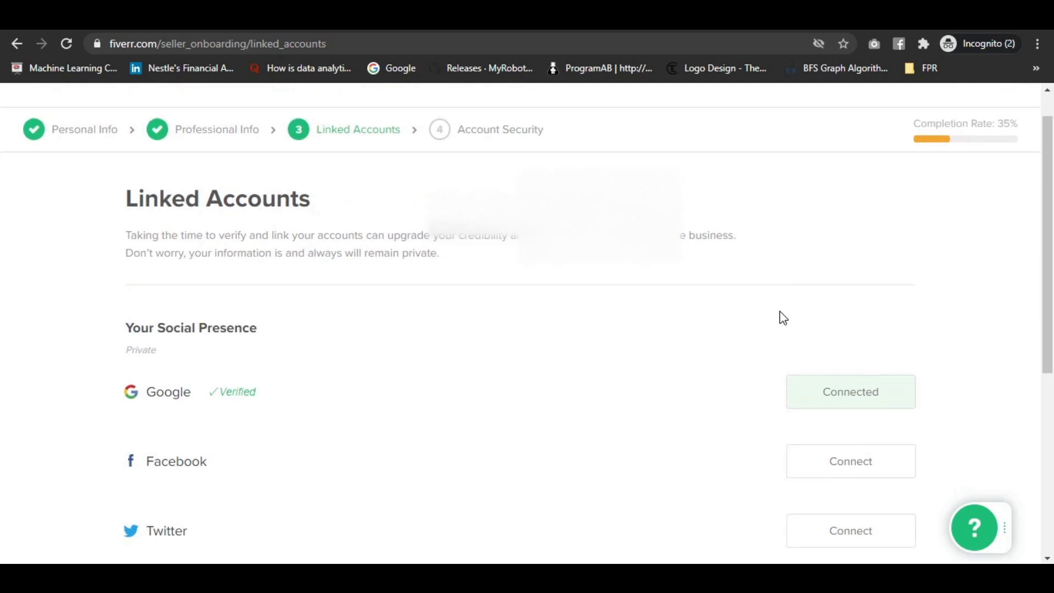
scroll(778, 315, up, 2)
scroll(487, 410, down, 6)
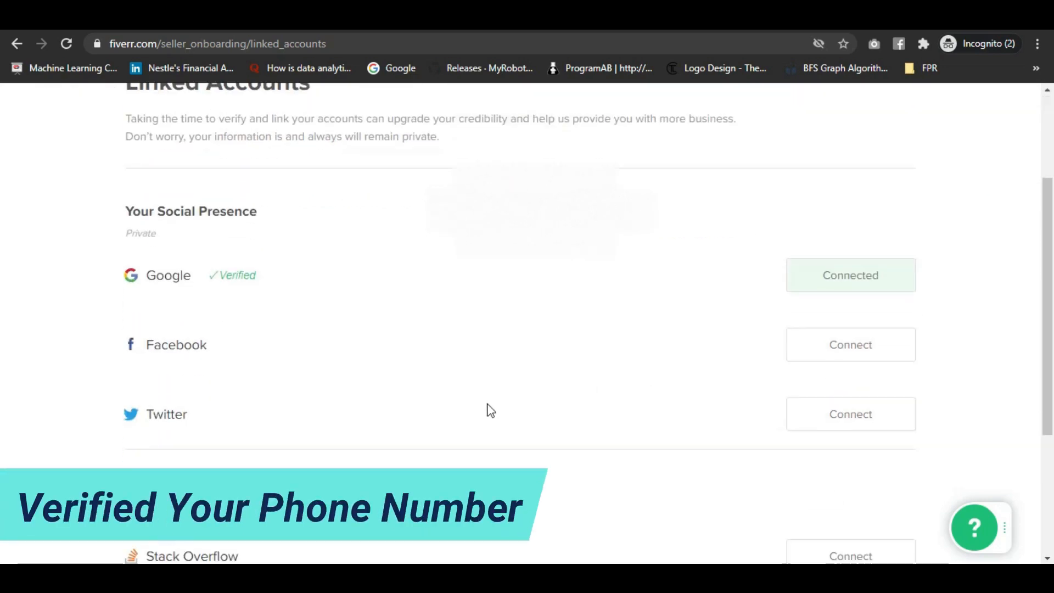
scroll(397, 426, down, 1)
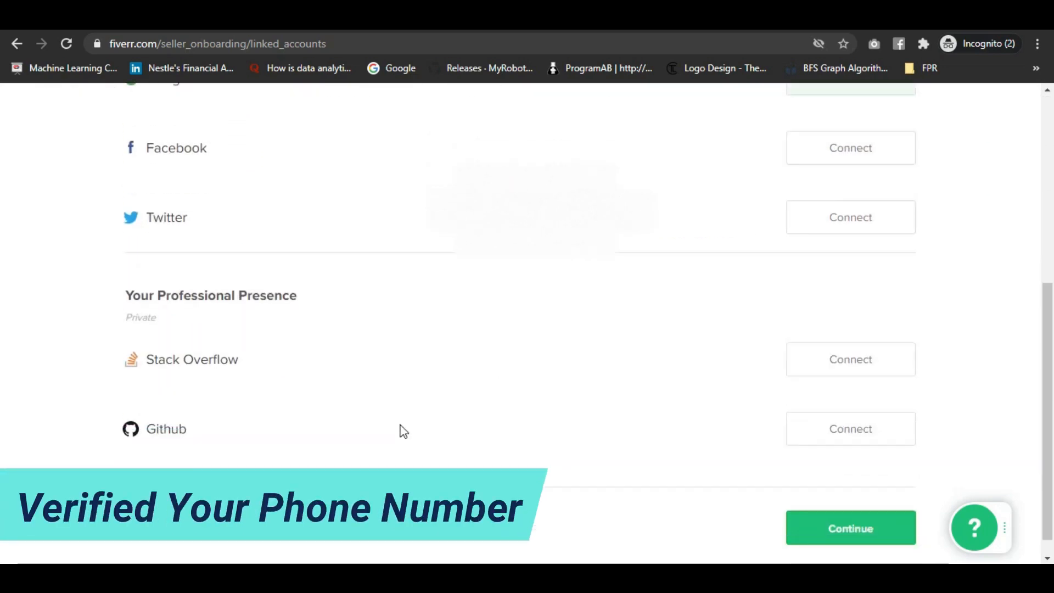
scroll(957, 427, up, 1)
scroll(834, 396, up, 3)
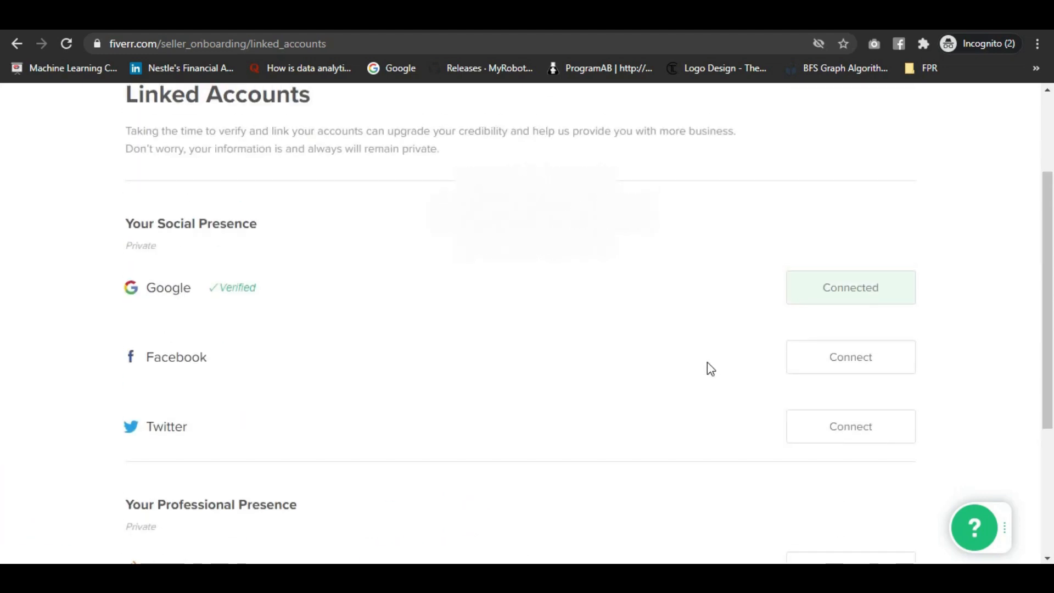
scroll(736, 494, down, 4)
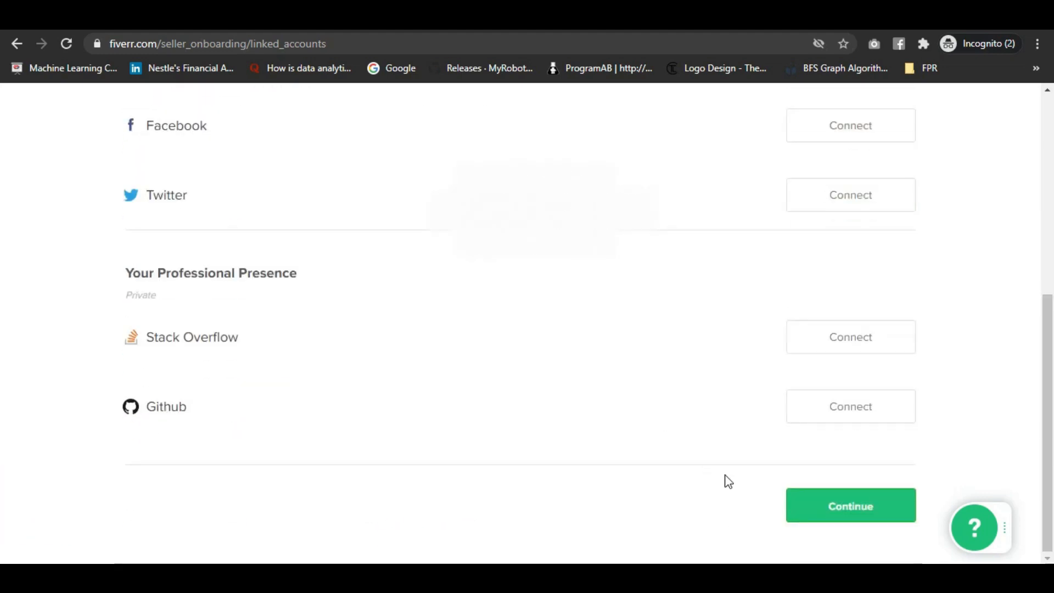
click(813, 514)
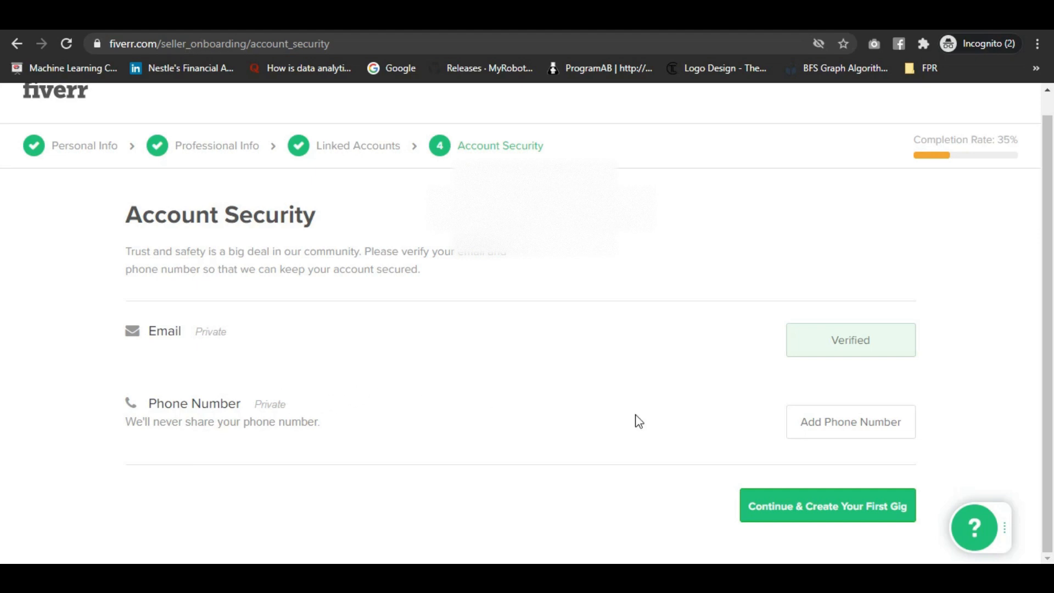
- Add a Pakistan phone number and request verification by phone call
click(885, 429)
click(435, 243)
click(424, 315)
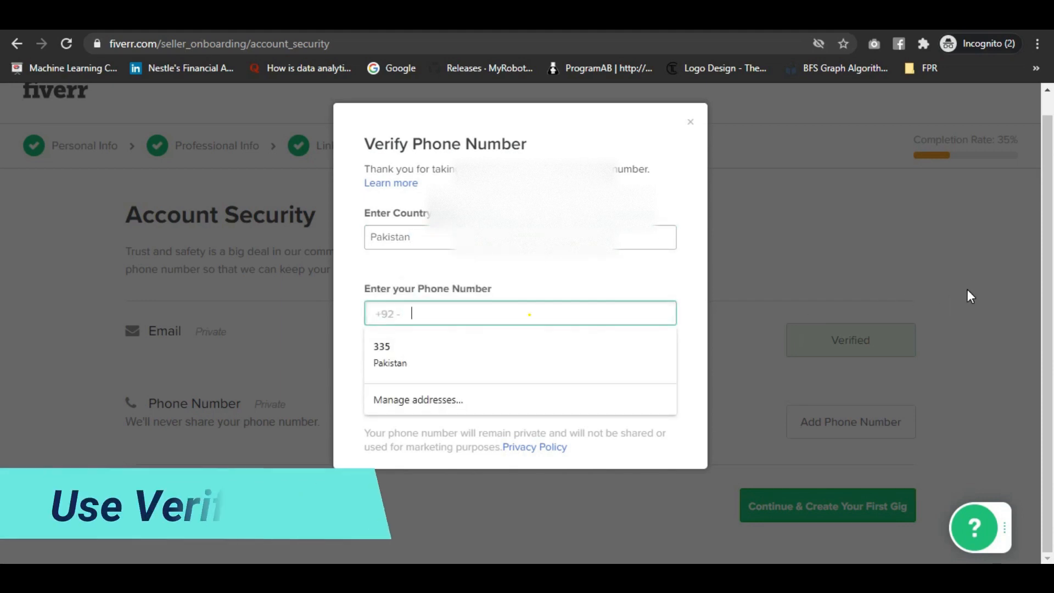
text(300)
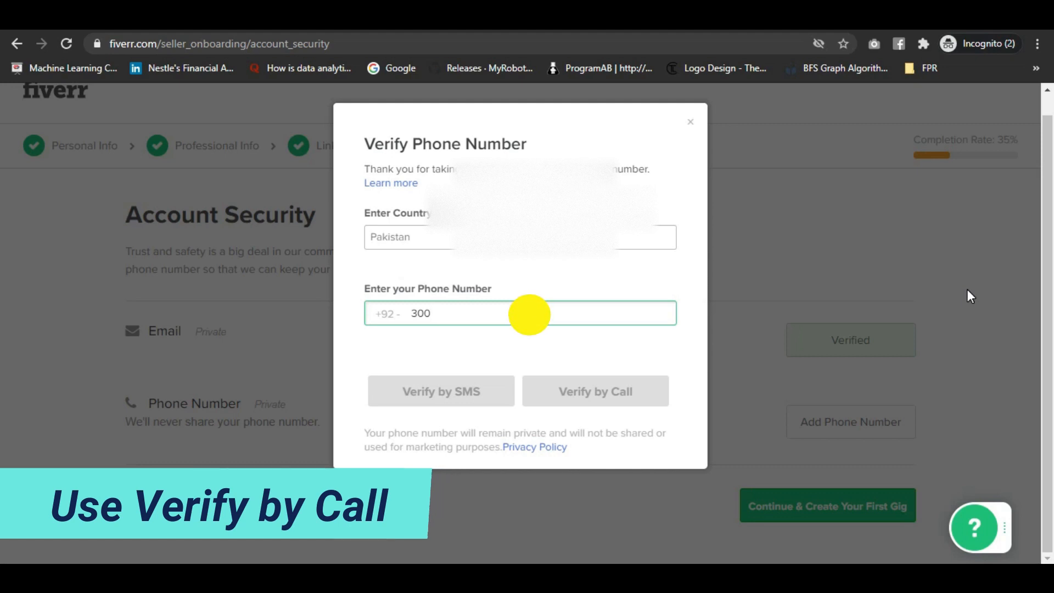
text(693)
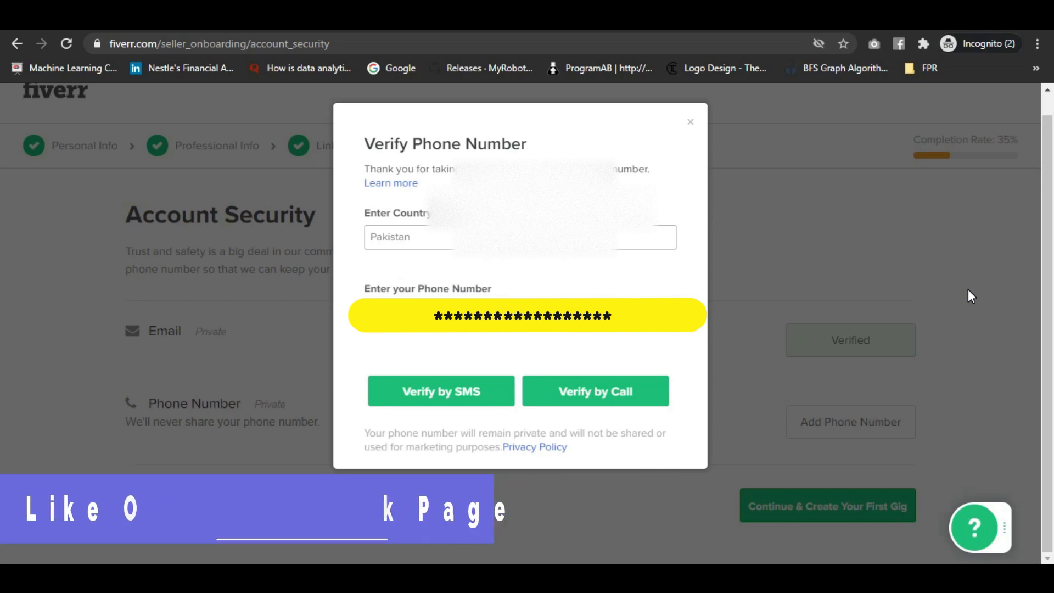
click(604, 400)
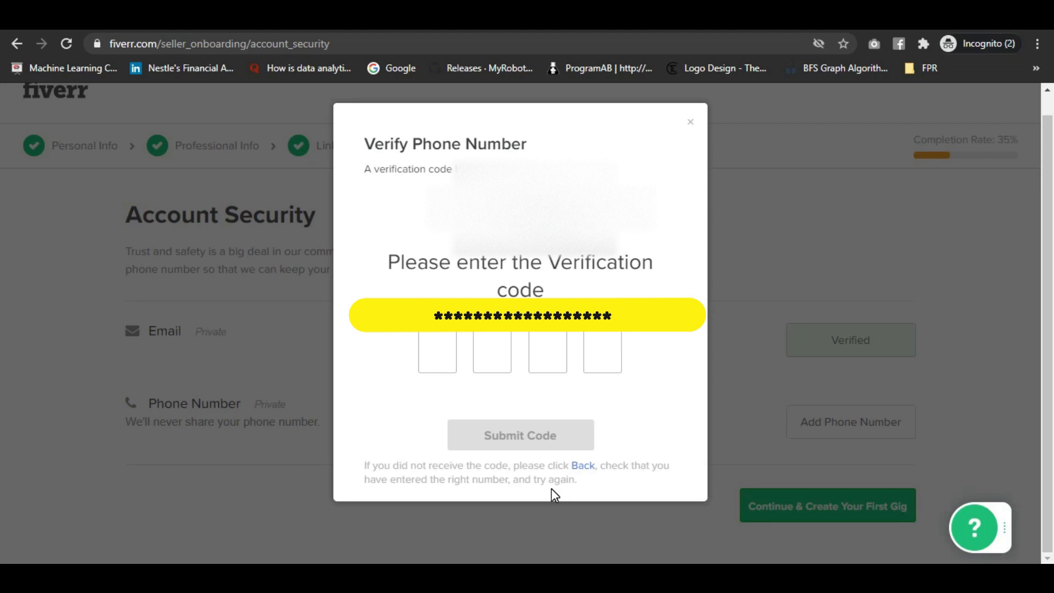
- Enter the four-digit verification code received by call and submit it
click(427, 352)
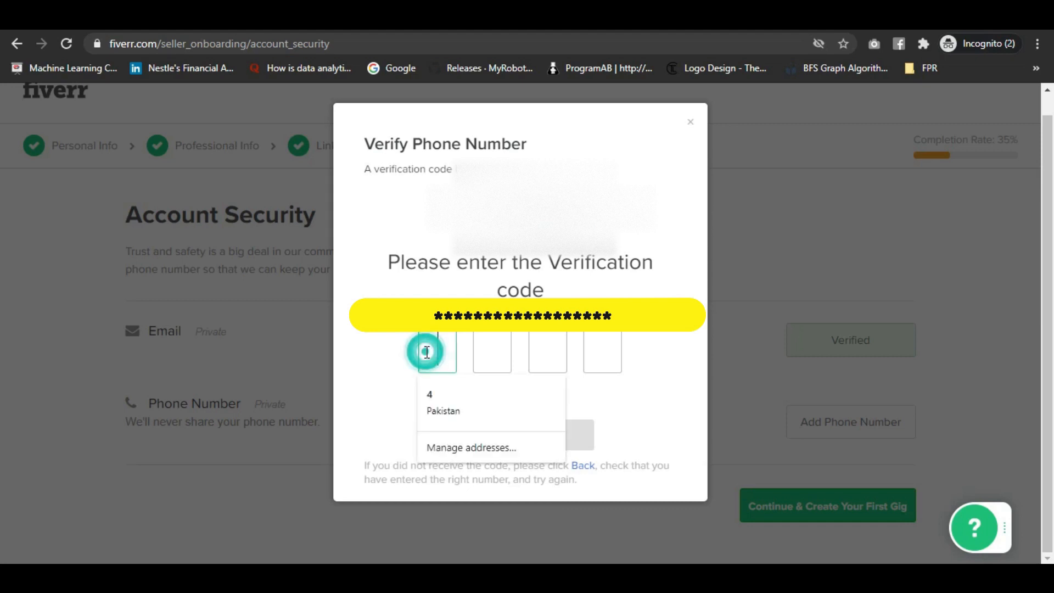
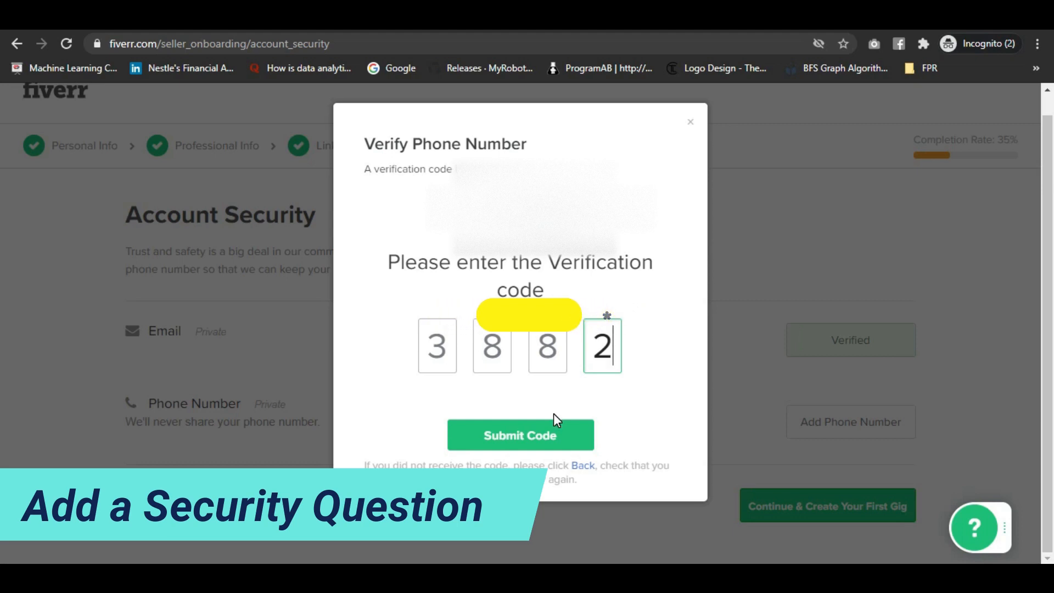
click(542, 433)
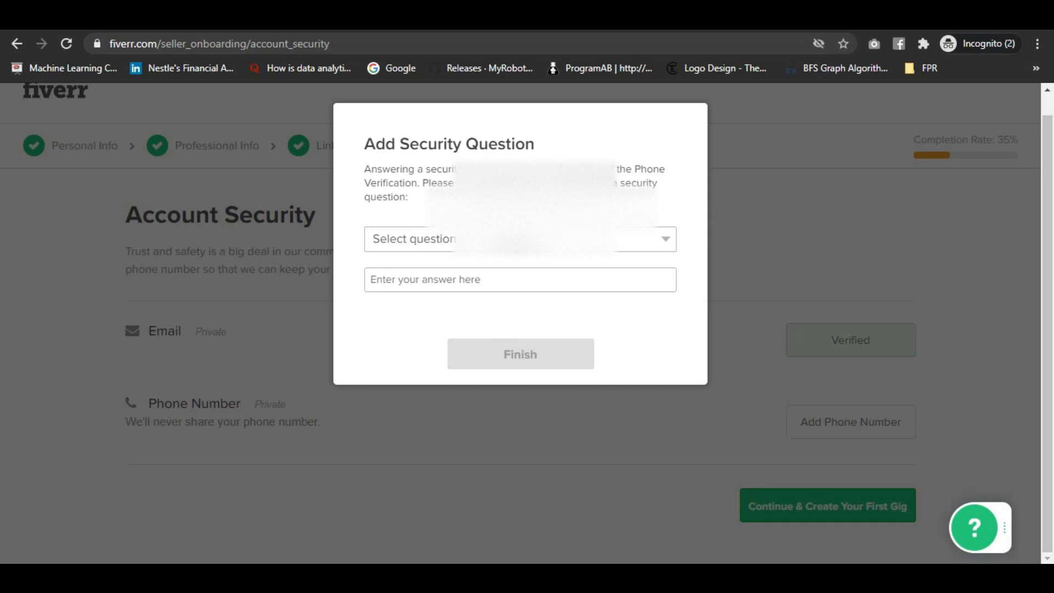
- Choose the first-pet security question, enter its answer, and save it
click(508, 239)
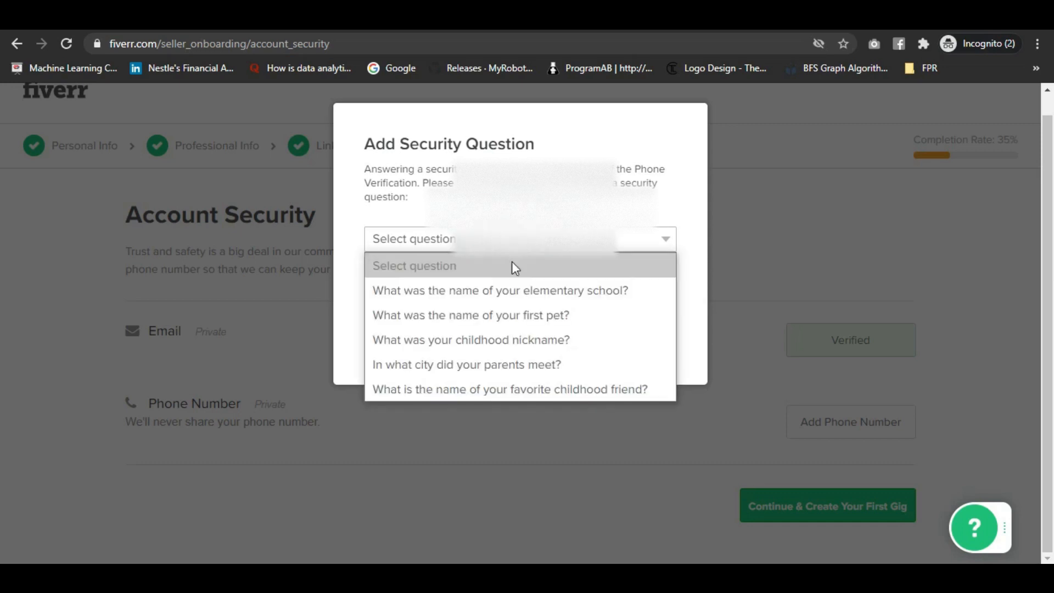
click(530, 314)
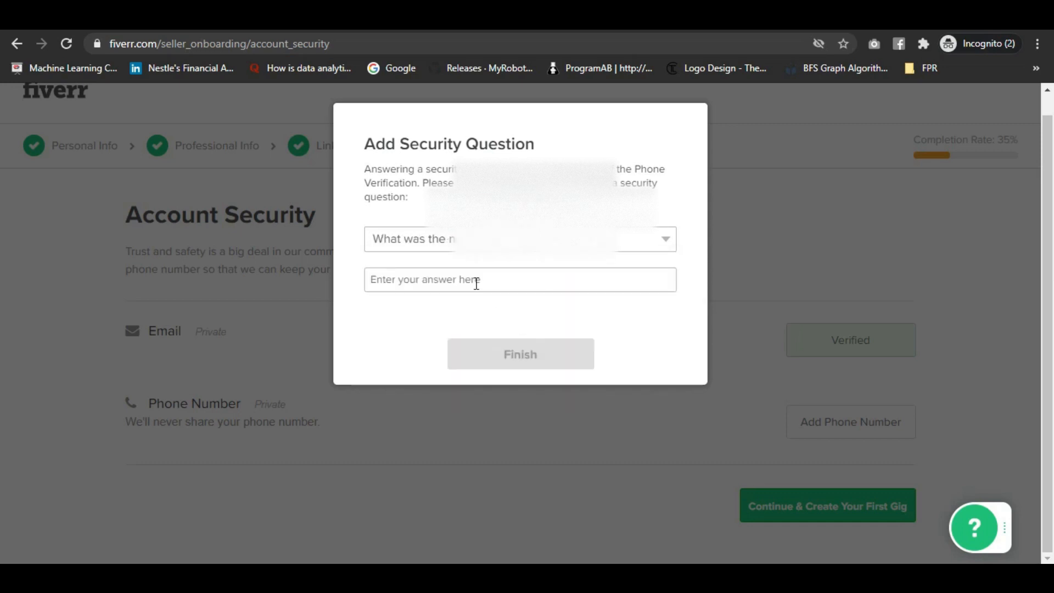
click(474, 283)
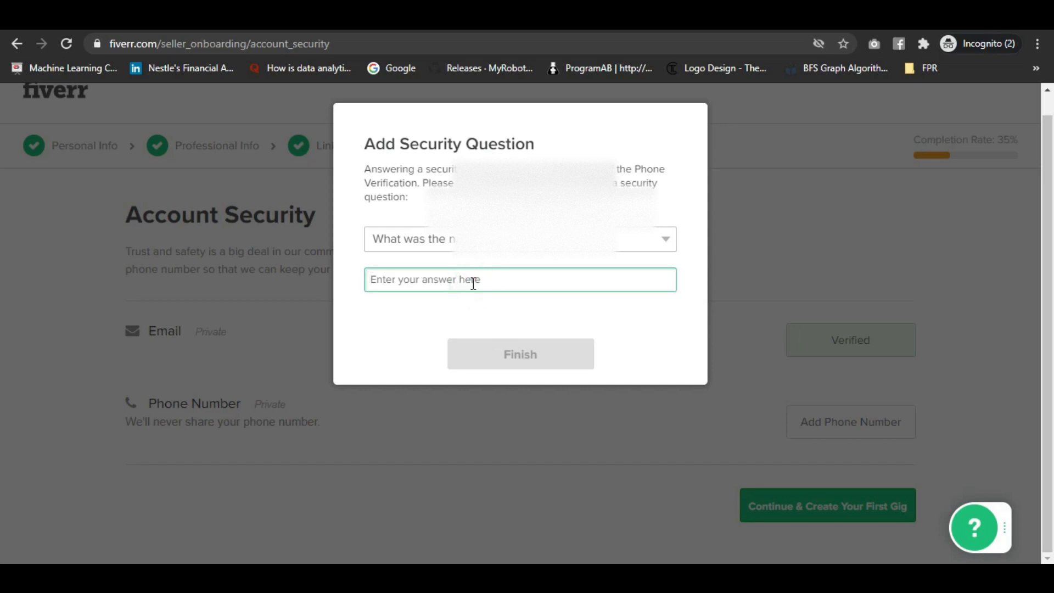
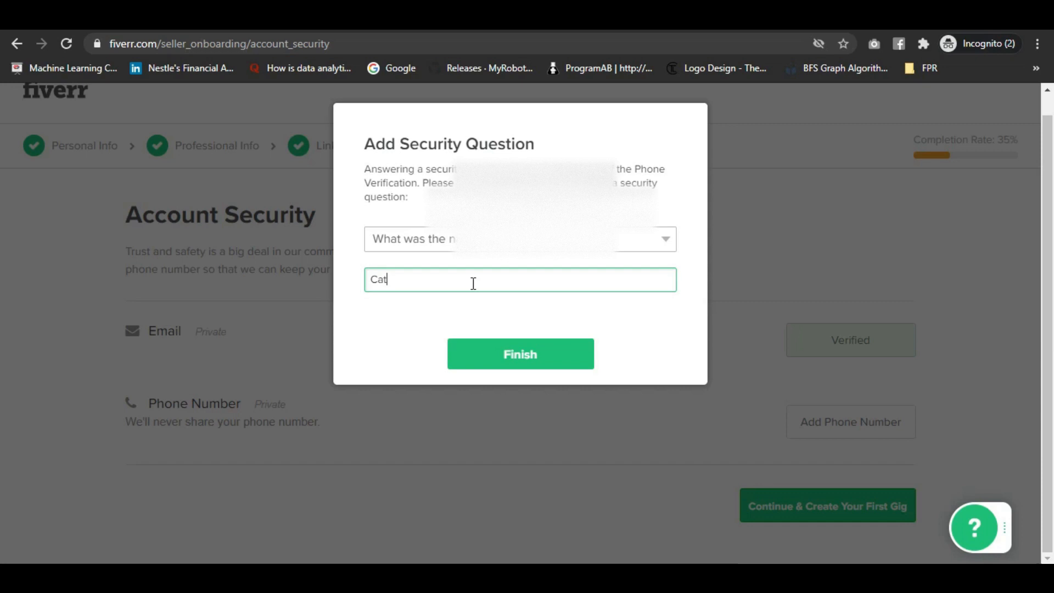
click(520, 357)
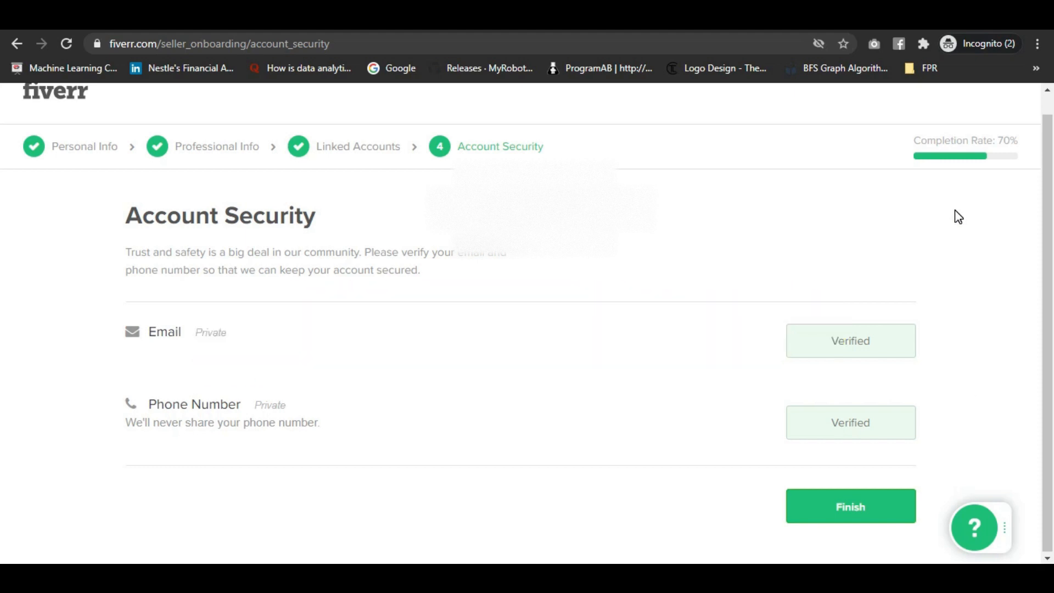
- Finish Account Security and close the congratulations popup to proceed to creating a gig
click(850, 508)
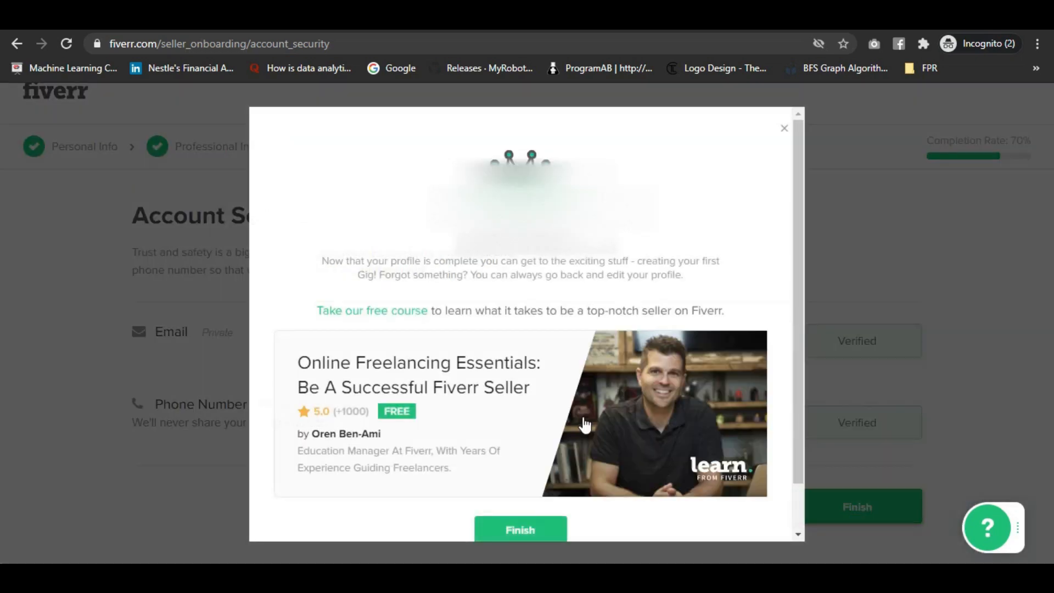
scroll(582, 363, down, 1)
click(554, 478)
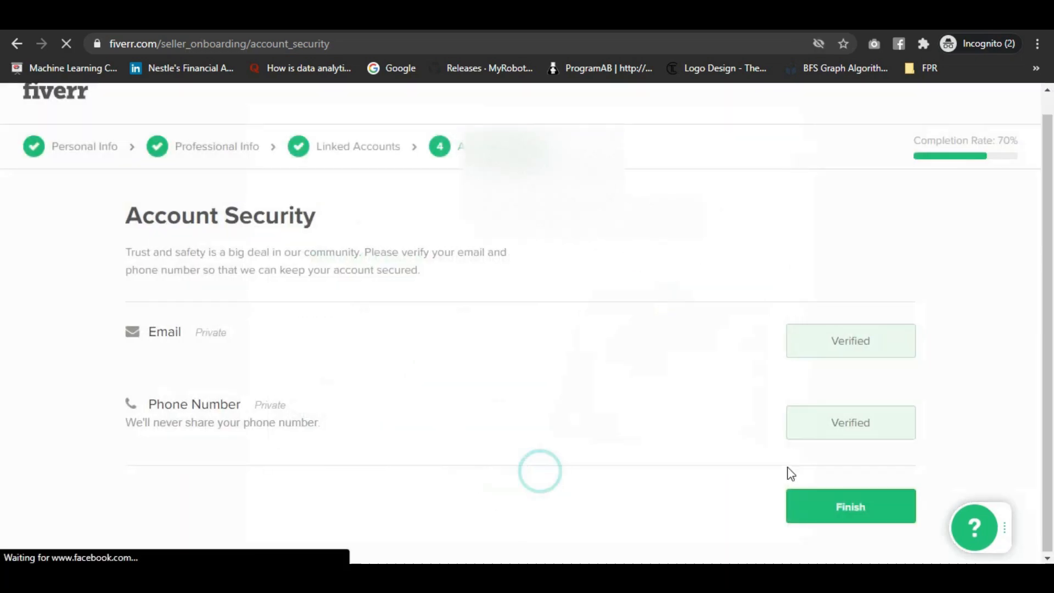